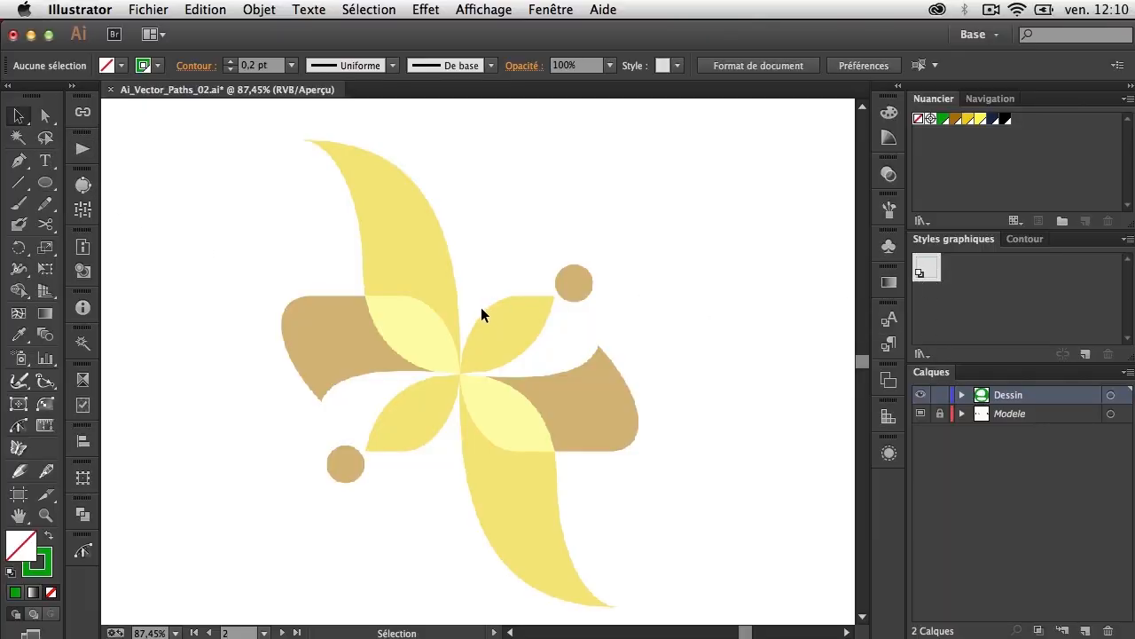
Activate the Pen tool for tracing the flower model
key("p")
key("a")
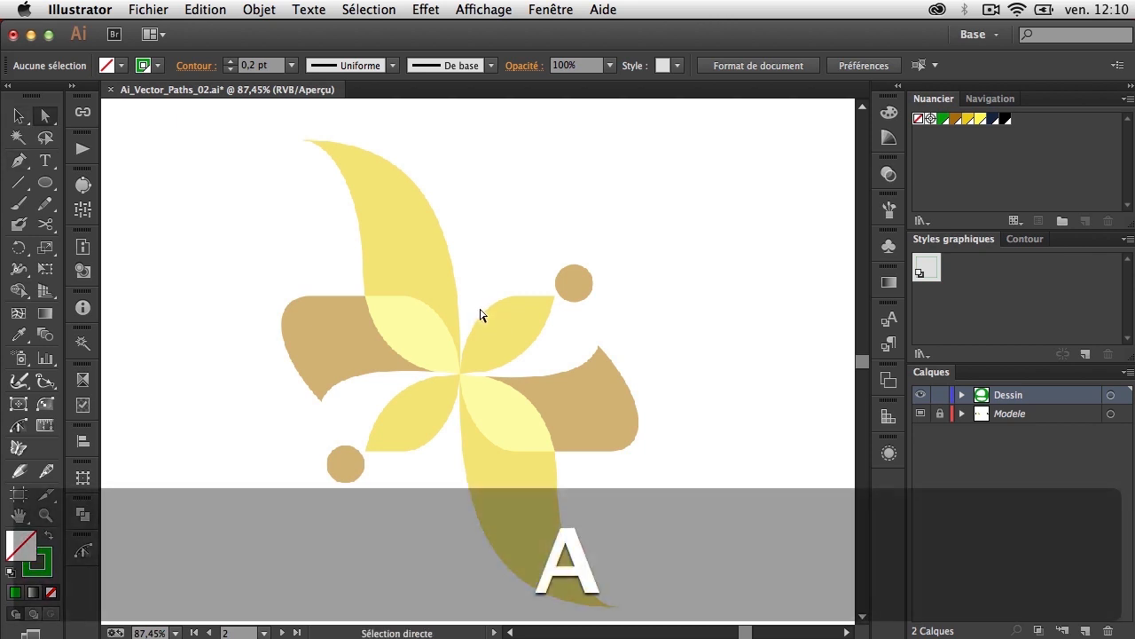
key("p")
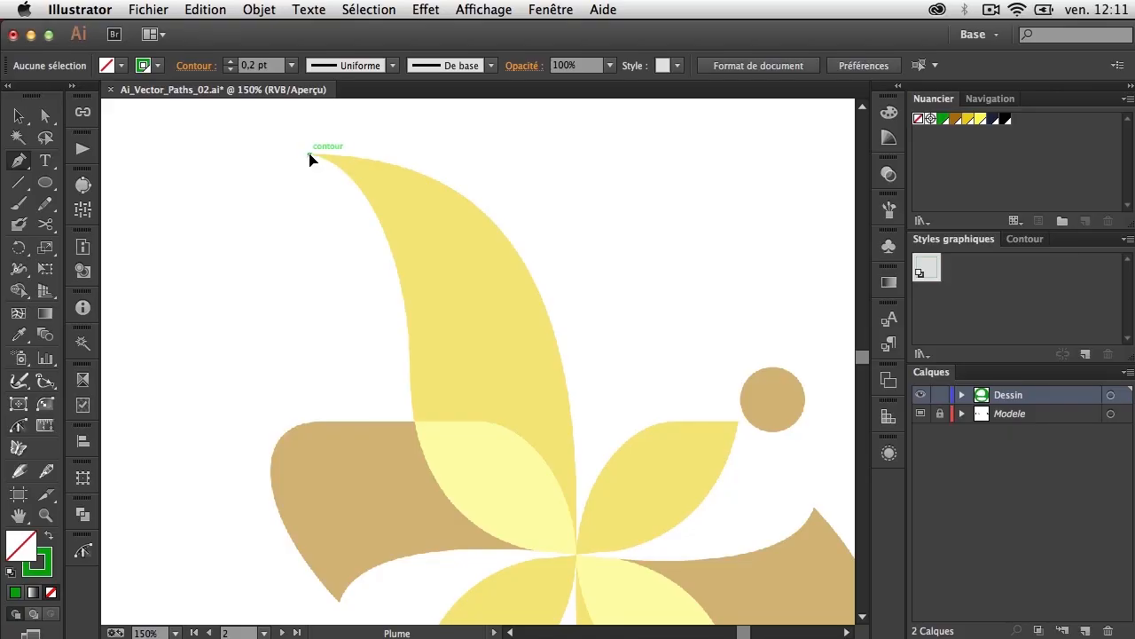
Place a smooth starting point with horizontal direction handles on the tip of the upper yellow petal
left_click_drag(310, 156, 430, 158)
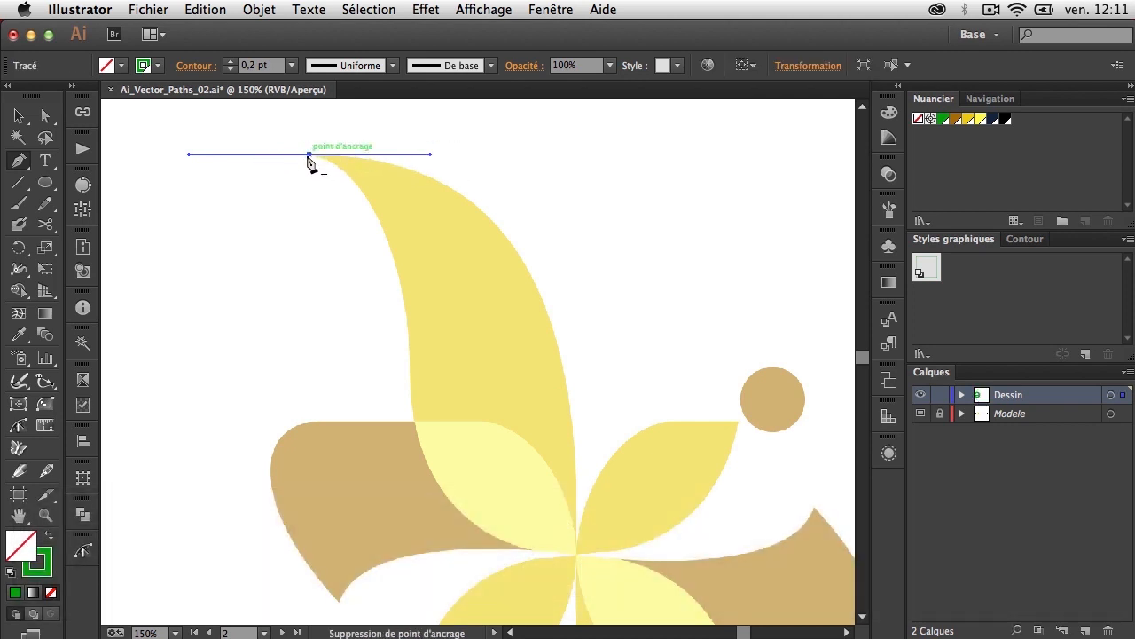
left_click_drag(307, 157, 197, 161)
key("super+minus")
key("super+minus")
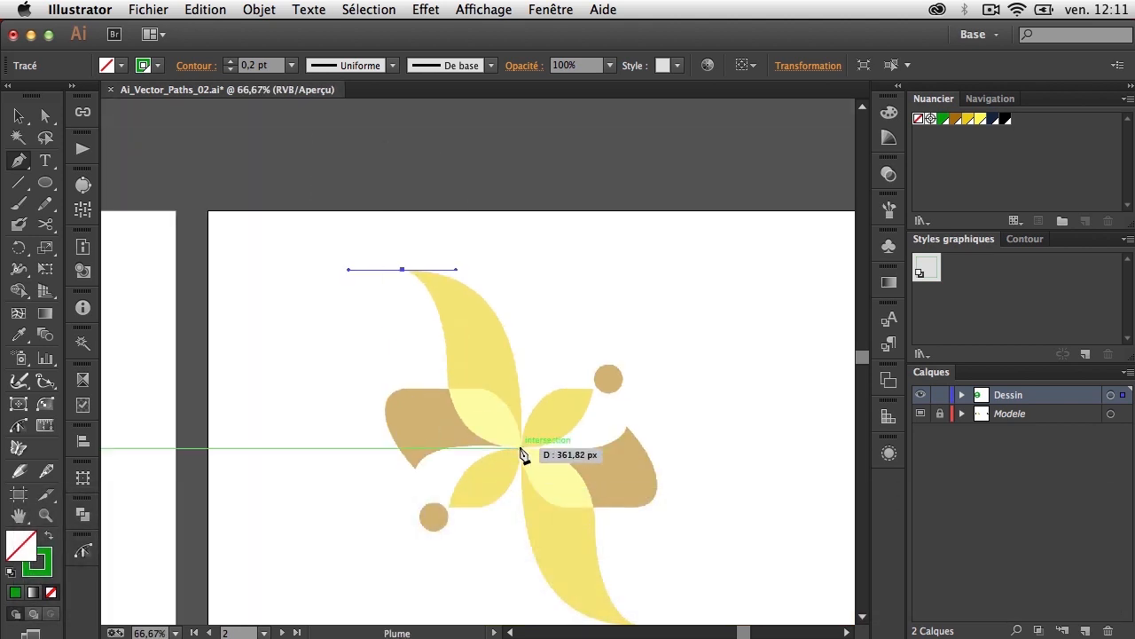
Try curving the path from the petal's tip to the flower's centre and reshaping its handles, and undo the segment
left_click(521, 444)
left_click_drag(522, 455, 499, 572)
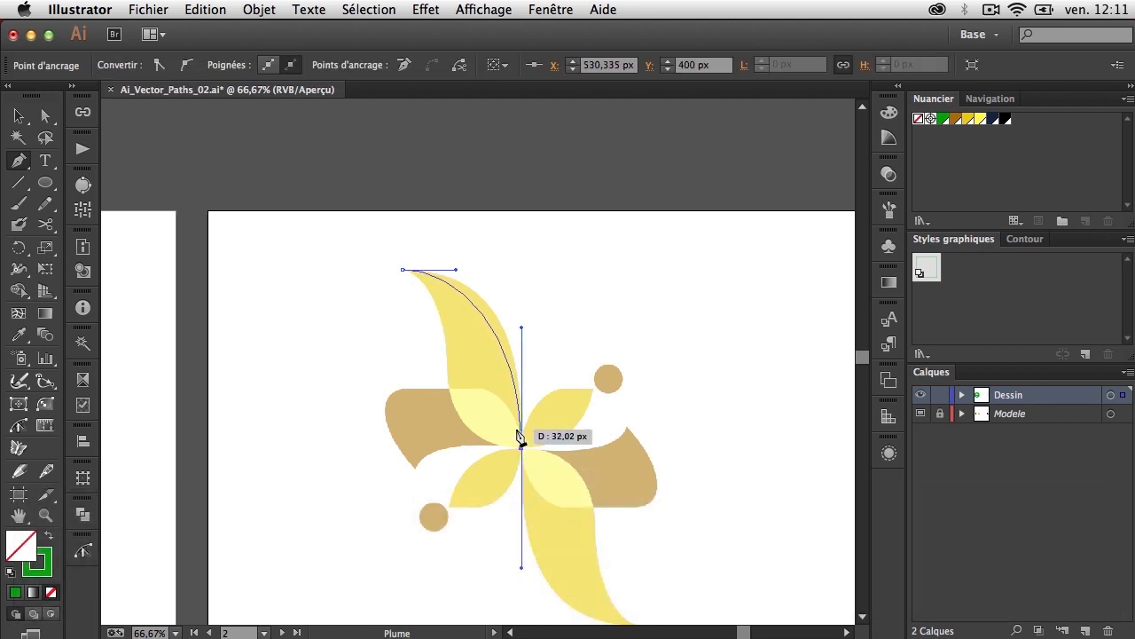
key("super")
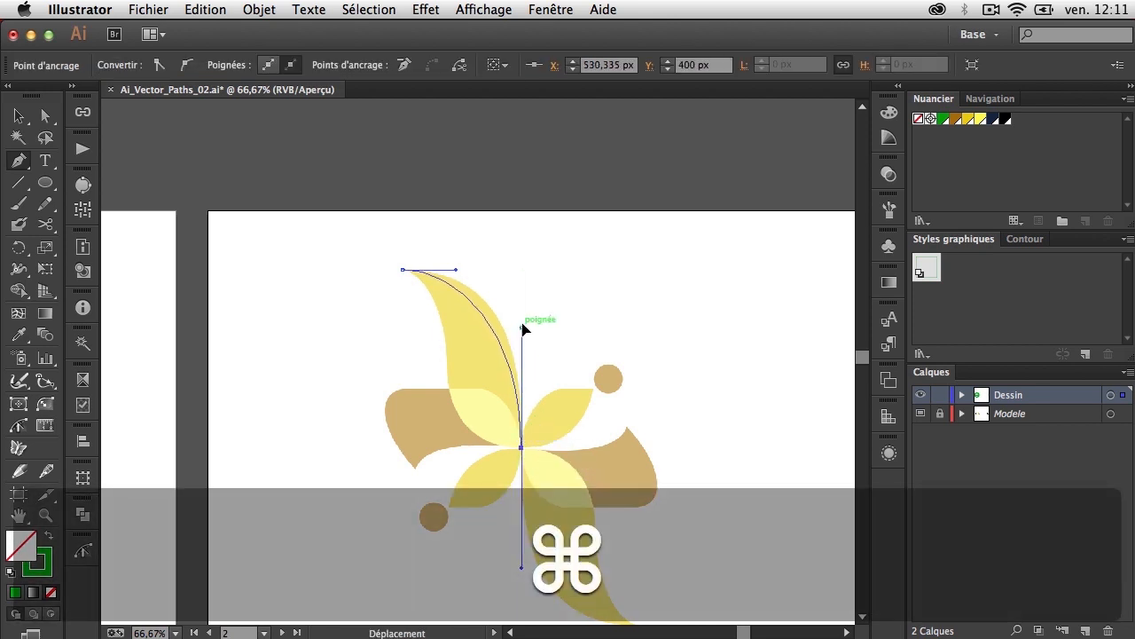
mouse_move(523, 330)
left_mouse_down()
mouse_move(521, 306)
mouse_move(496, 317)
mouse_move(507, 338)
left_mouse_up()
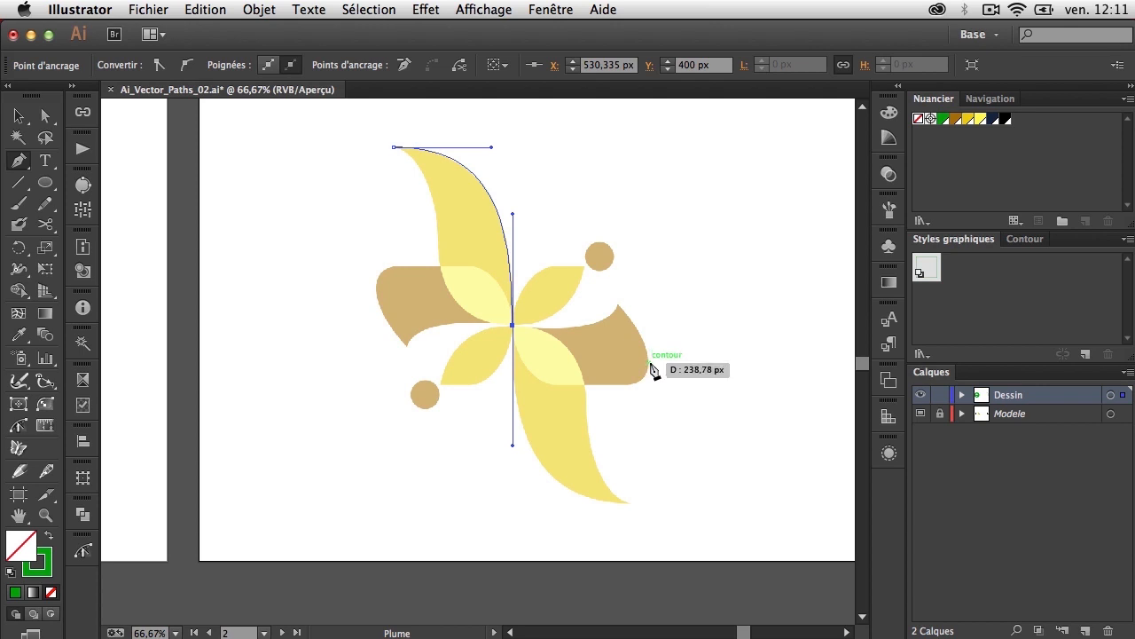
key("super")
key("super+z")
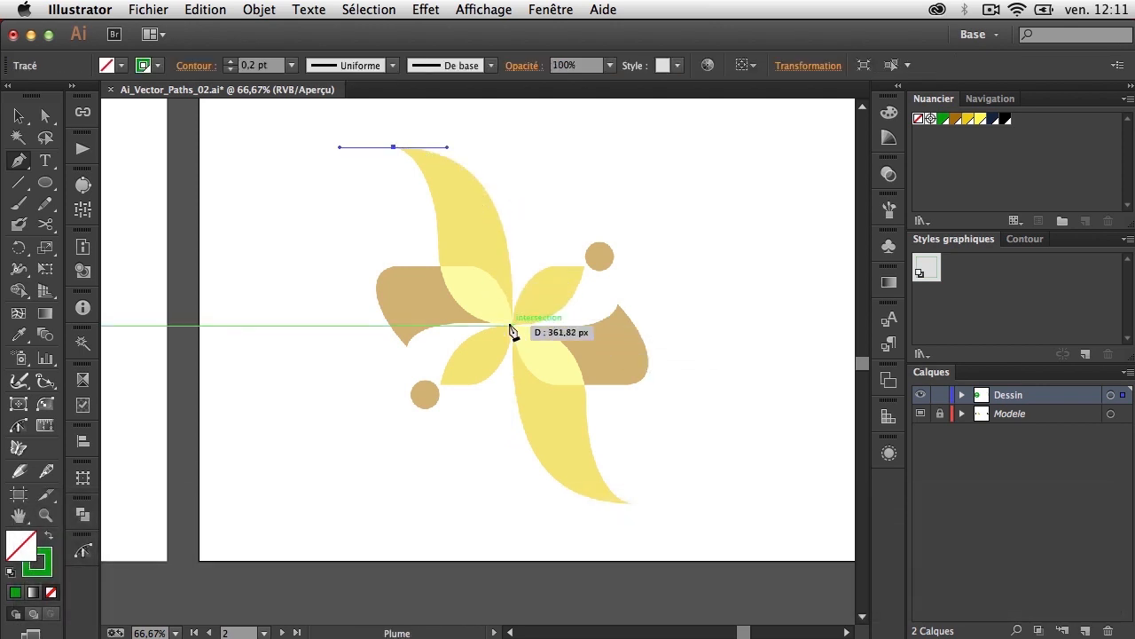
Try the upper petal's outer curve again with vertical handles at the flower's centre, and undo it
left_click_drag(513, 326, 513, 443)
key("shift")
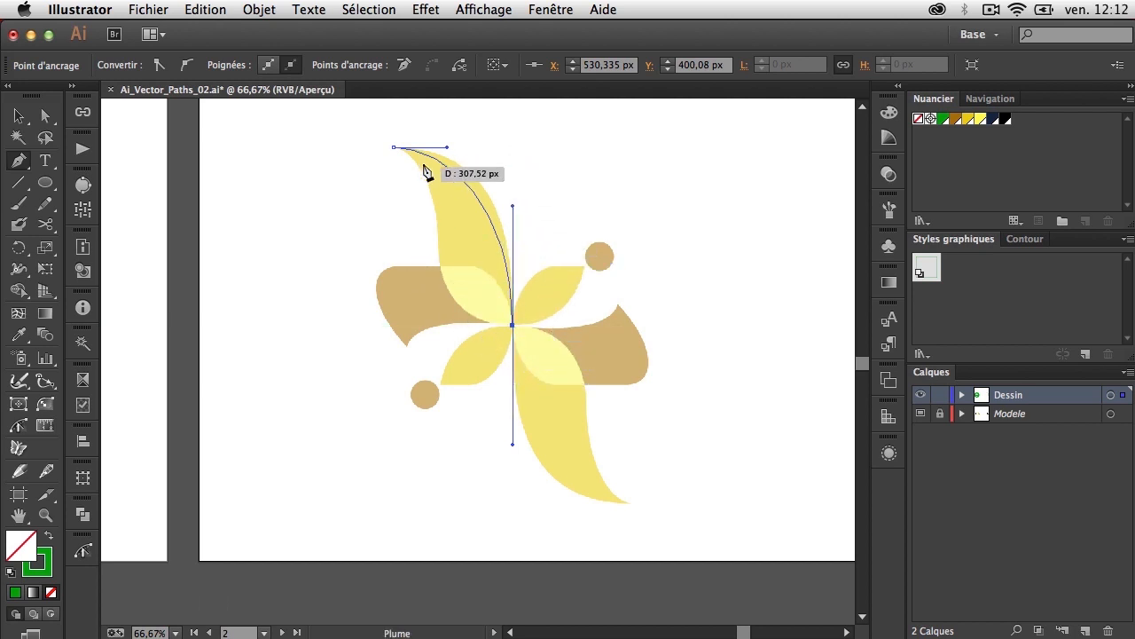
key("super+z")
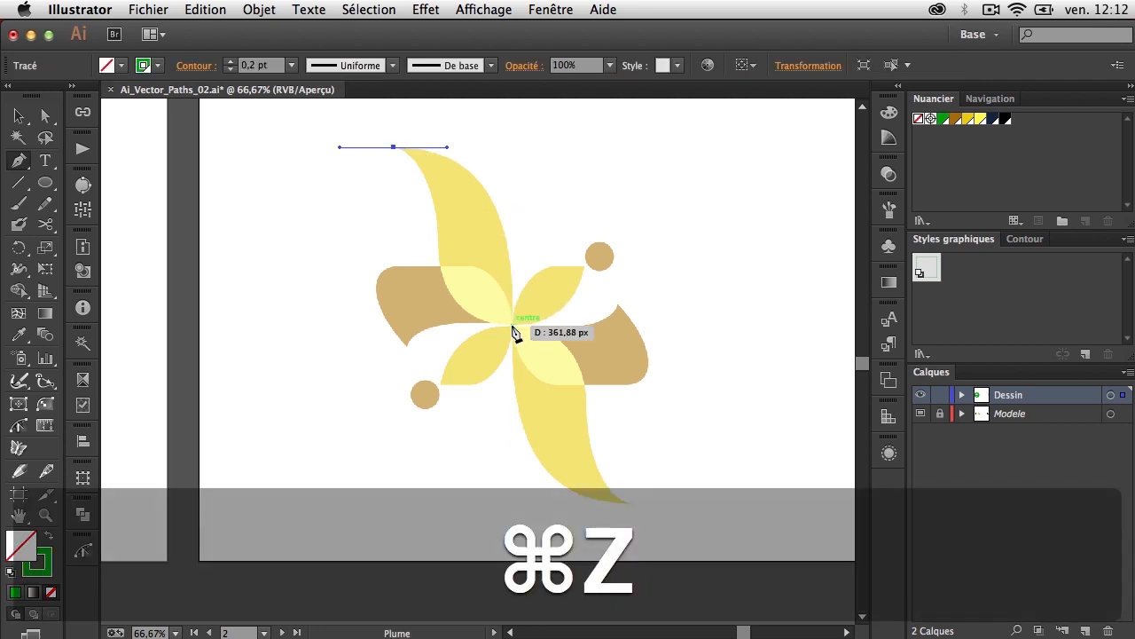
Draw the upper petal's outer curve with longer vertical handles at the centre and swing the outgoing handle horizontally to the left
left_click_drag(513, 326, 482, 479)
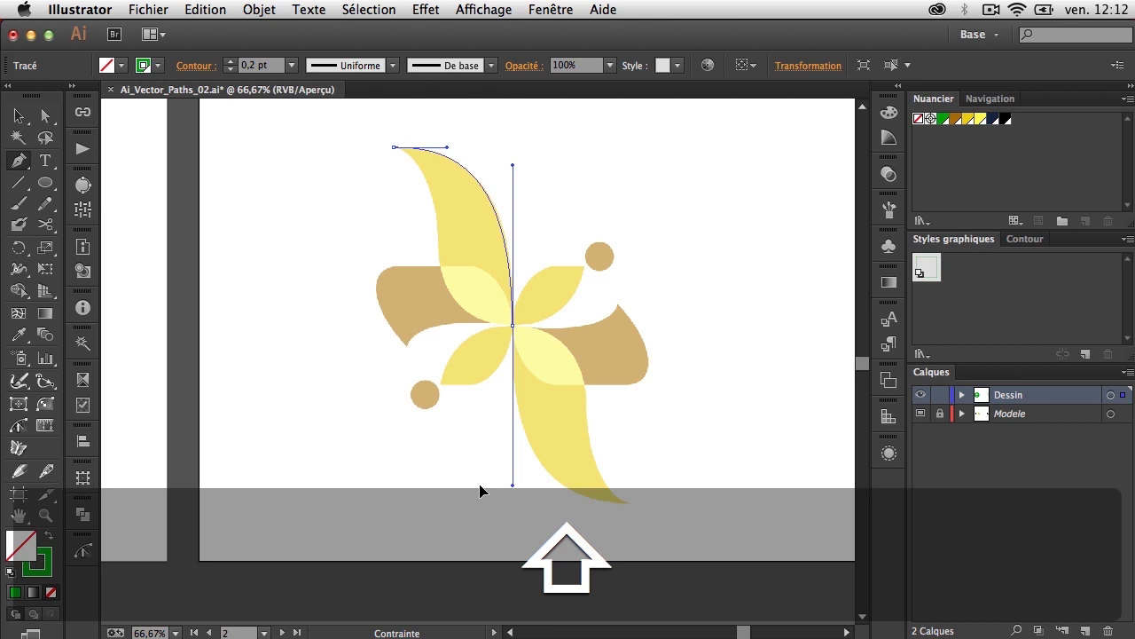
key("alt")
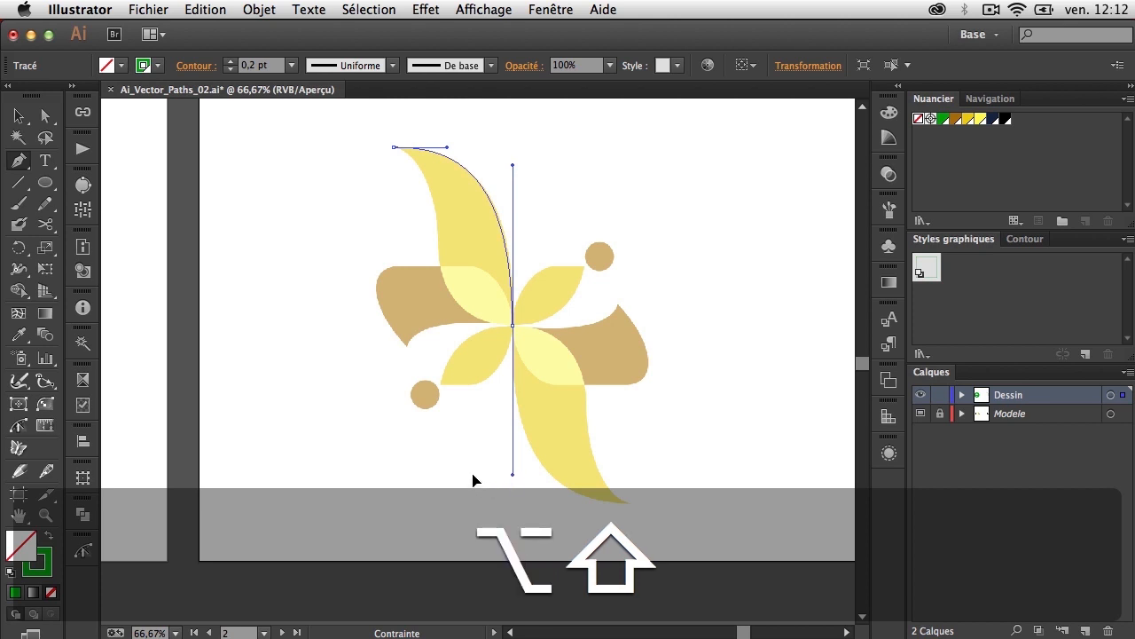
left_click_drag(472, 479, 507, 370)
key("super")
key("alt")
left_click_drag(463, 337, 448, 327)
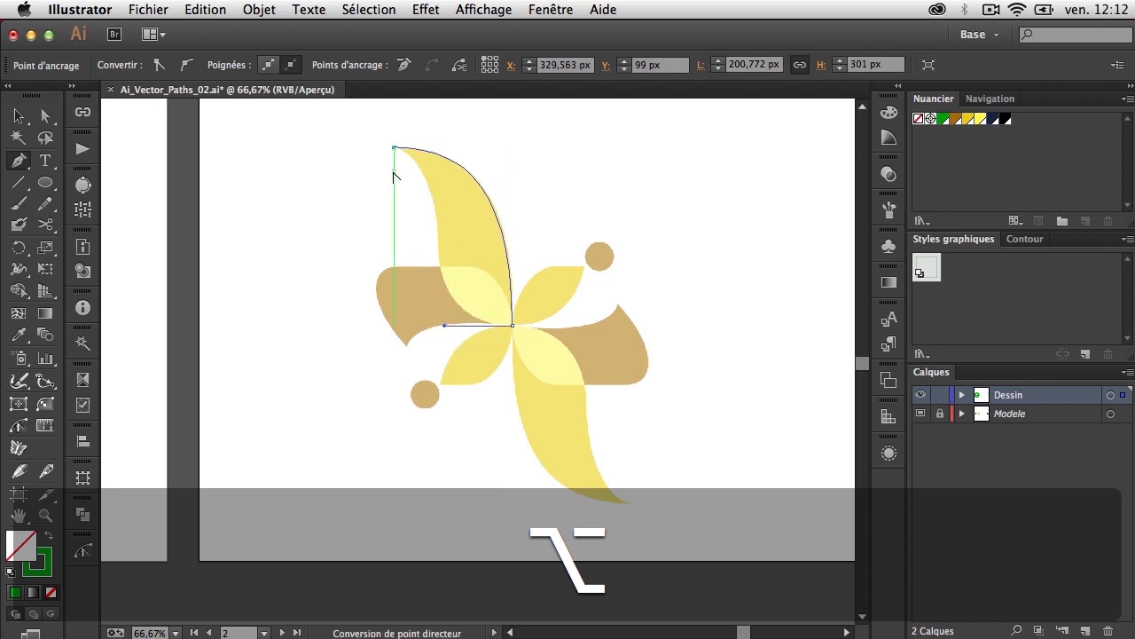
Try adding a curve point on the upper petal's inner edge, and undo the whole path back to nothing
left_click_drag(441, 241, 435, 269)
key("super+z")
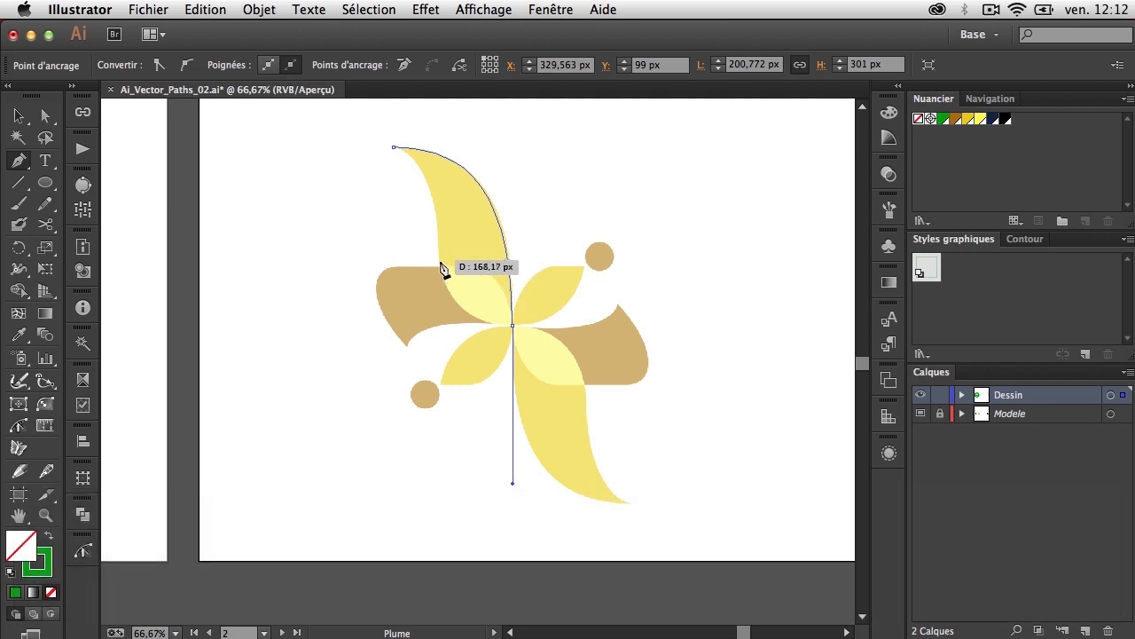
left_click_drag(436, 229, 410, 499)
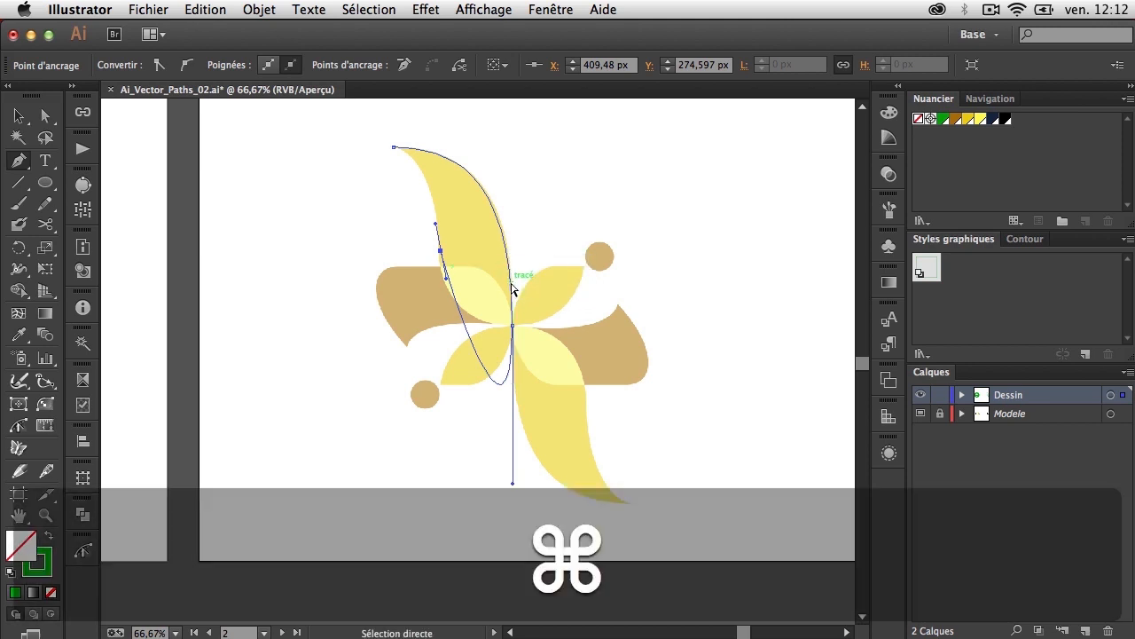
key("super+z")
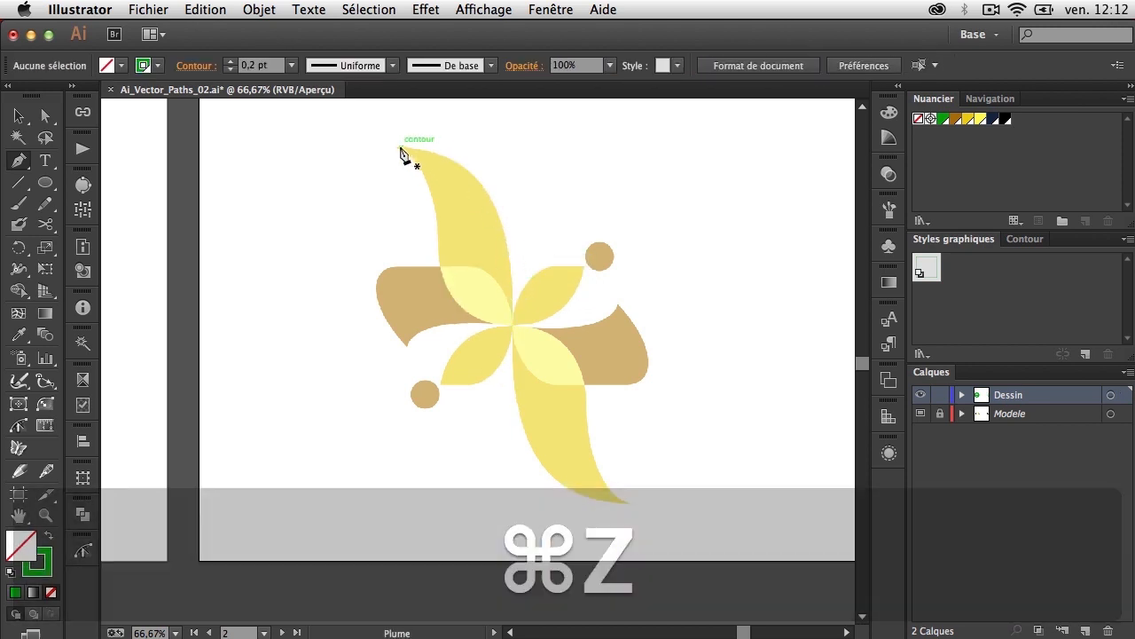
Start a new path on the upper petal's tip with a smooth point and horizontal direction handles
key("super+space")
left_click_drag(366, 135, 584, 401)
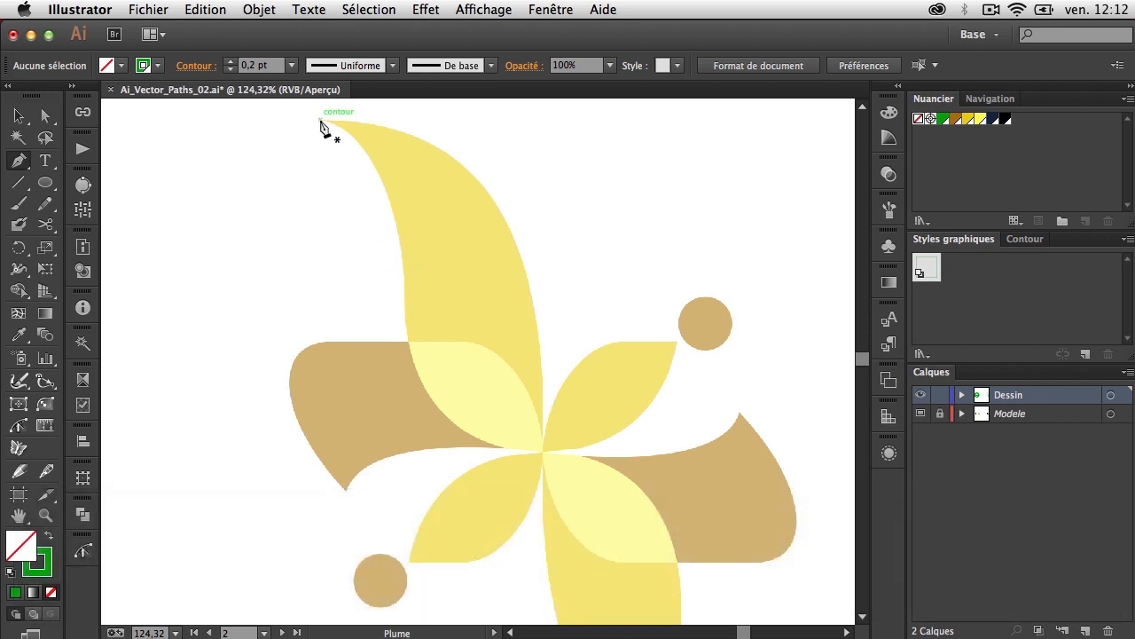
key("shift")
left_click_drag(361, 129, 448, 121)
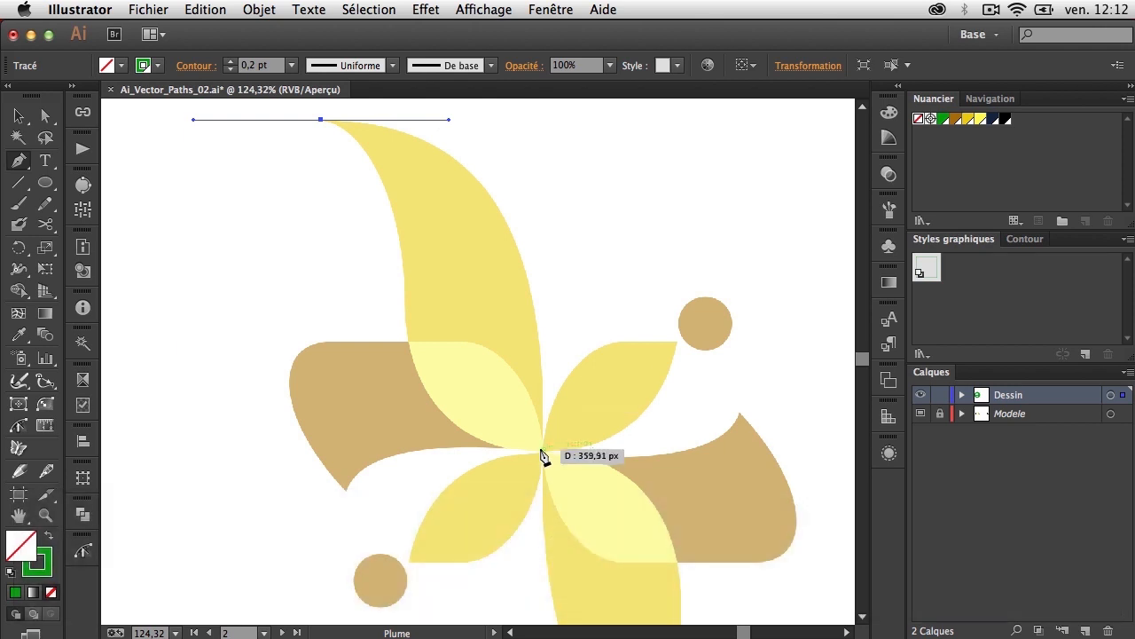
Curve the path down to the flower's centre with vertical handles, and lengthen the upper handle to match the petal's outer edge
left_click_drag(542, 451, 530, 561)
key("shift")
key("super")
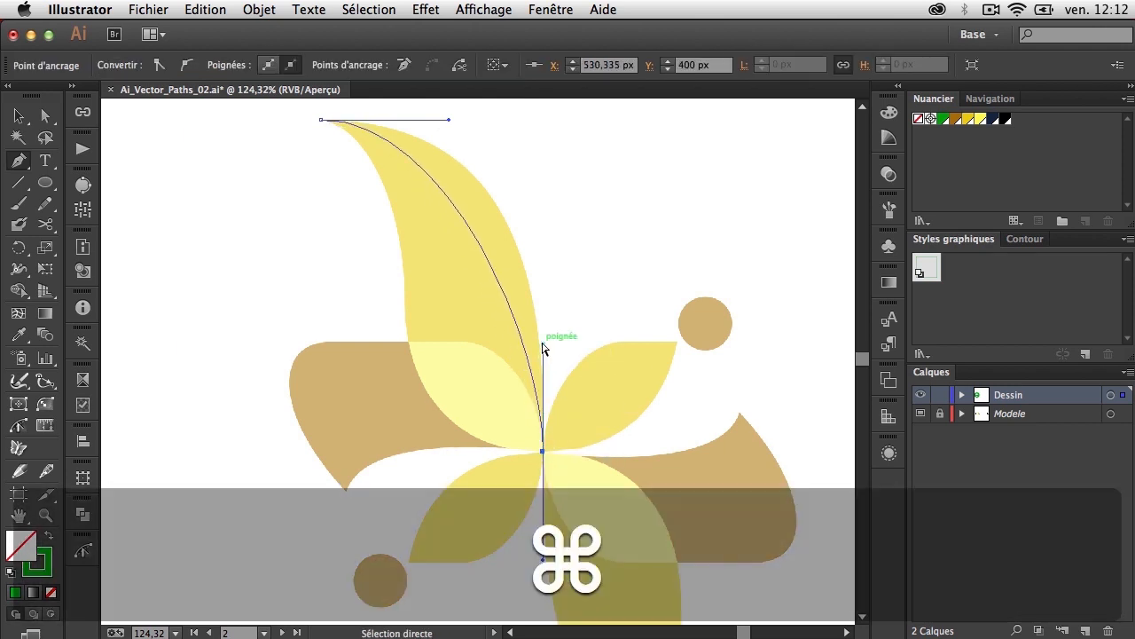
left_click_drag(541, 348, 562, 182)
key("shift")
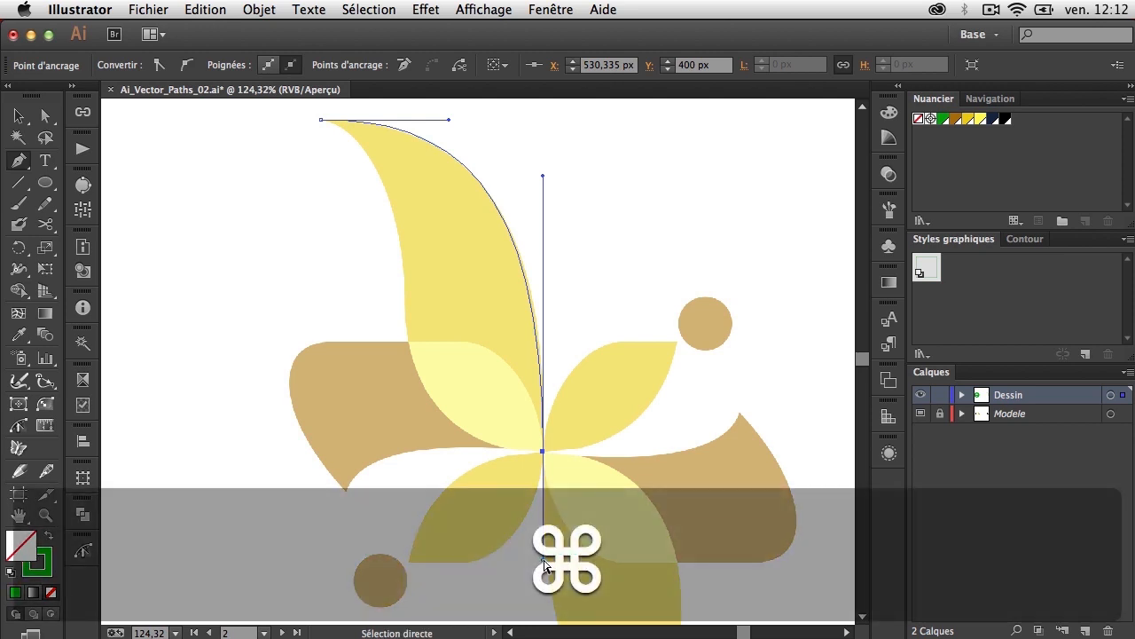
Try changing the length of the centre point's lower handle, and undo the change
key("shift")
mouse_move(544, 578)
left_mouse_down()
mouse_move(545, 626)
mouse_move(548, 569)
mouse_move(543, 591)
left_mouse_up()
key("super+z")
Break the centre point's outgoing handle and point it horizontally to the left, independent of the vertical one
key("space")
left_click_drag(575, 237, 557, 515)
left_click_drag(573, 219, 650, 554)
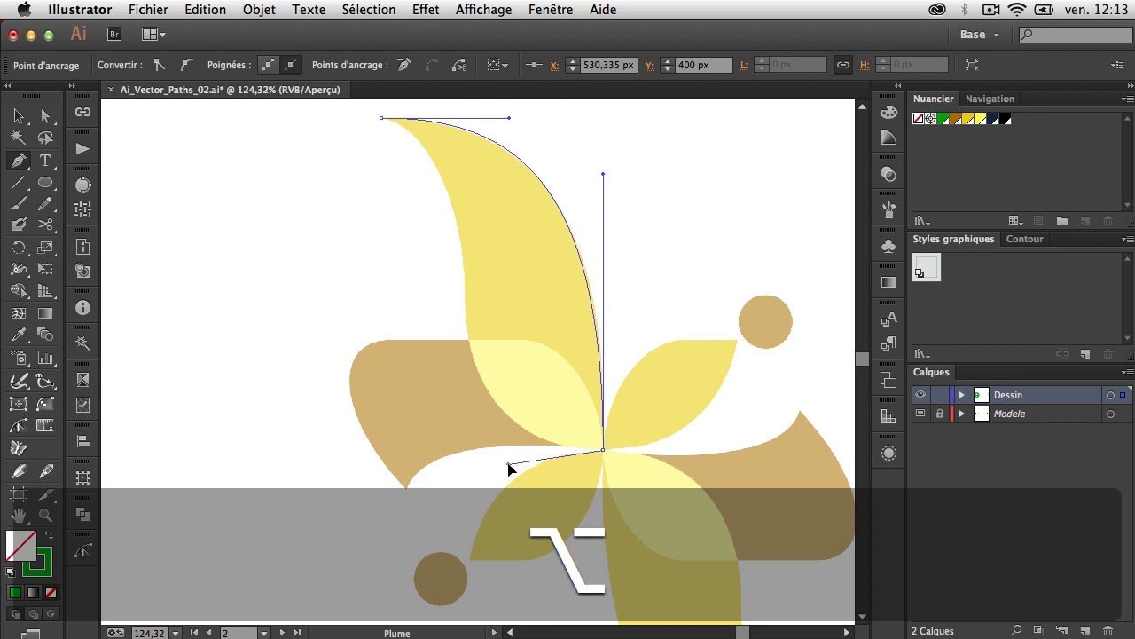
left_click_drag(511, 470, 504, 460)
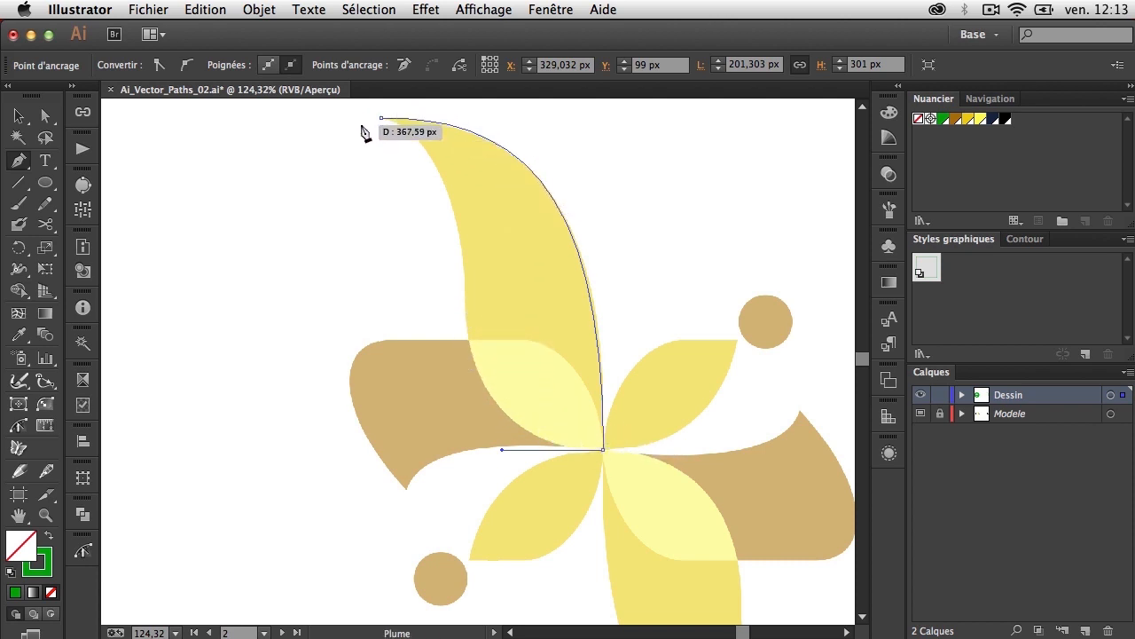
Add a smooth point on the upper petal's left edge, just above the brown shape, with near-vertical handles following the edge
left_click(467, 306)
key("super+z")
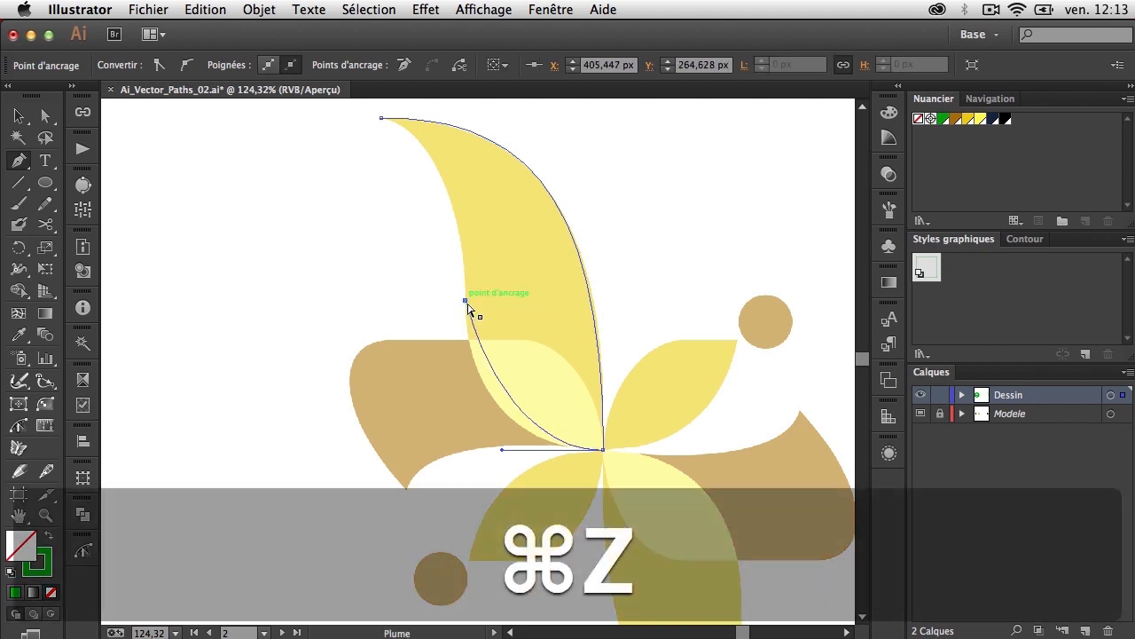
key("super+z")
left_click_drag(466, 303, 460, 262)
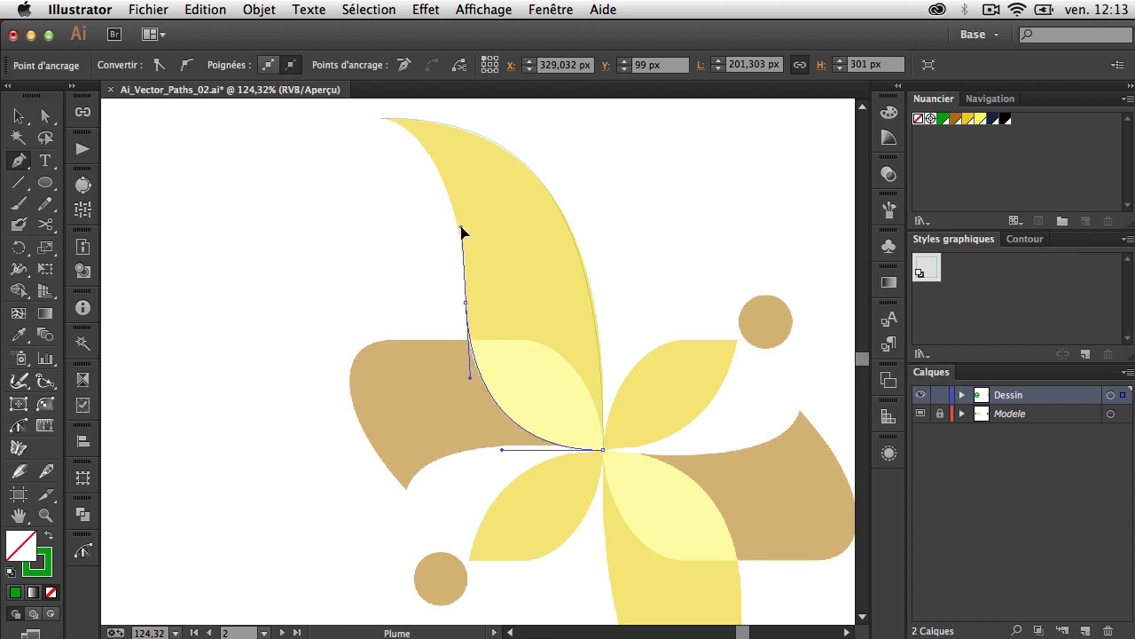
Close the upper petal's path at its tip with an independent handle so the last segment follows the inner edge
left_click(382, 120)
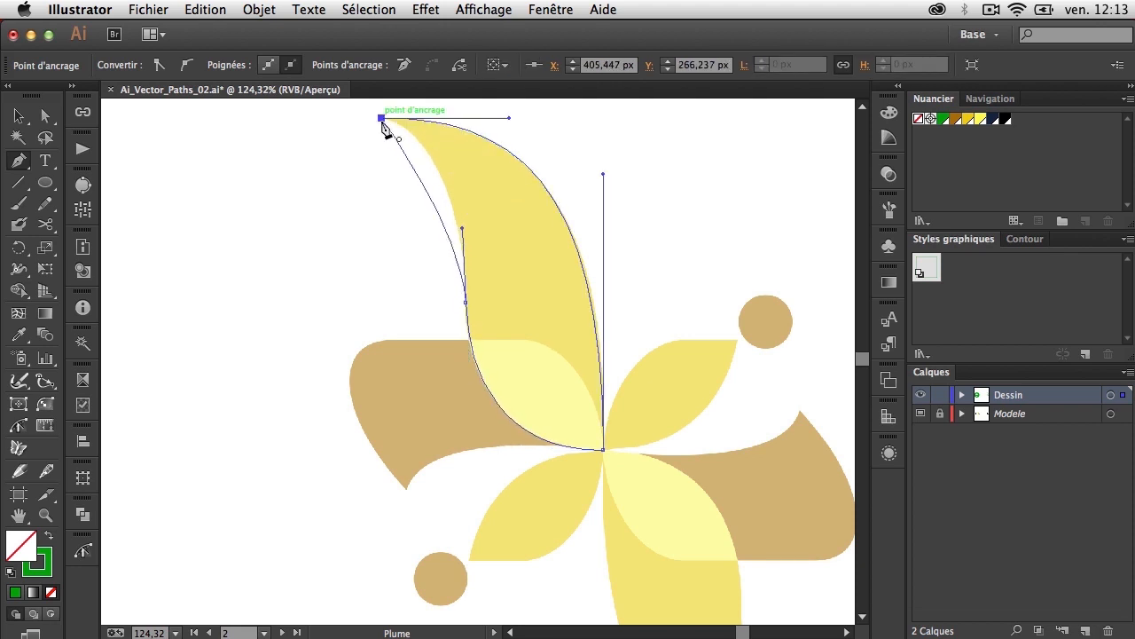
key("super+z")
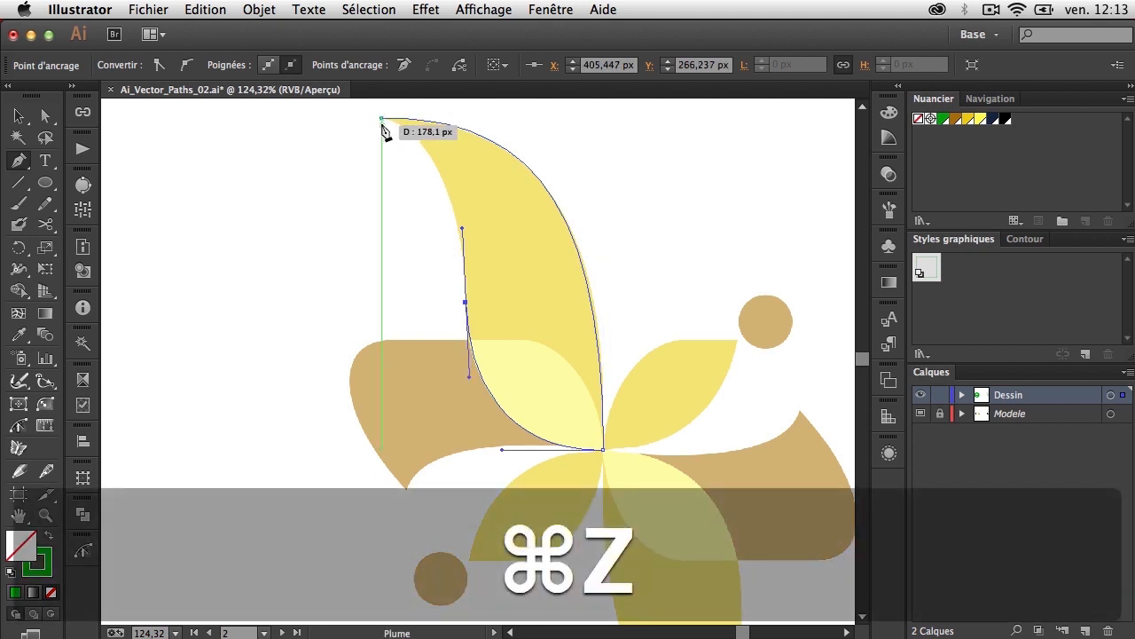
key("alt")
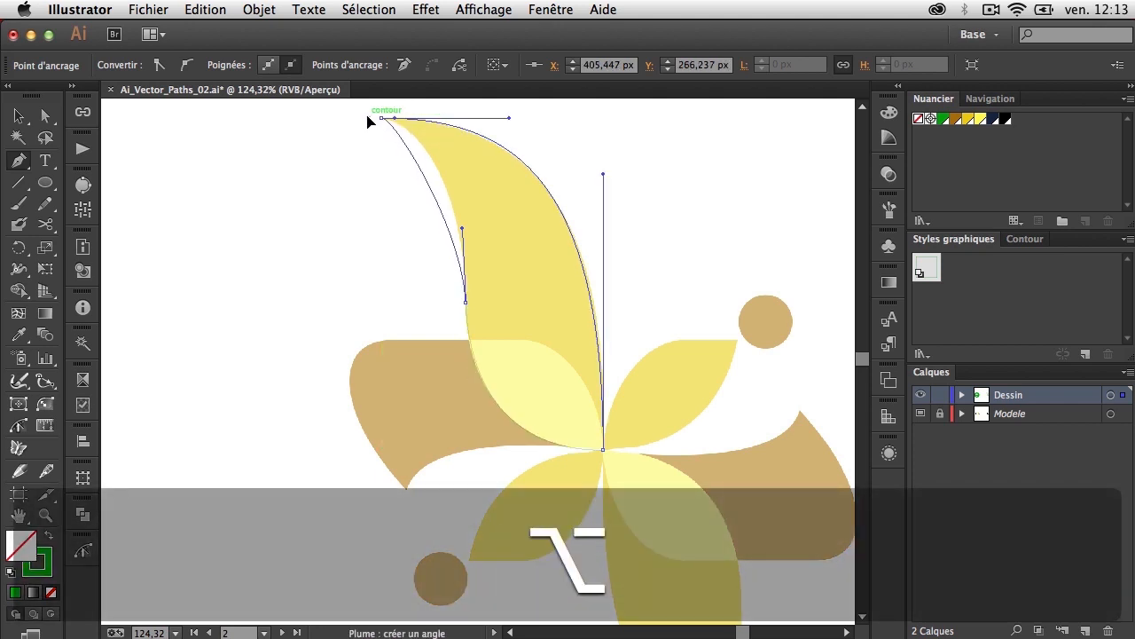
scroll(346, 120, "up", 8)
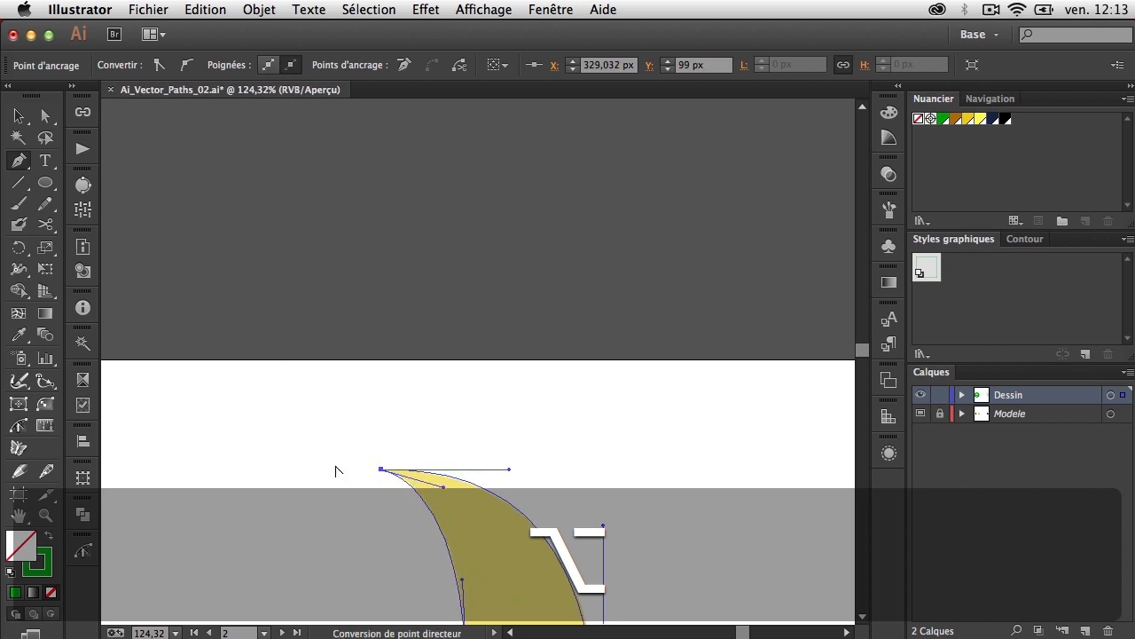
Start a second path at the flower's centre and trace the lower petal's right edge with two smooth points
key("space")
left_click_drag(502, 385, 464, 150)
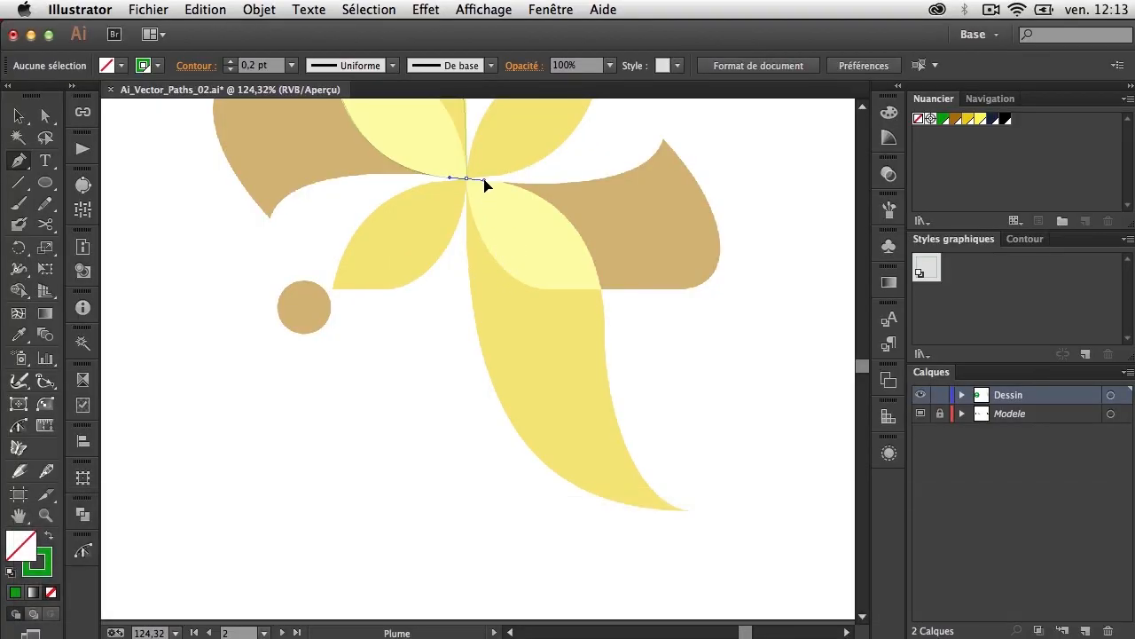
left_click(494, 180)
left_click_drag(577, 234, 587, 247)
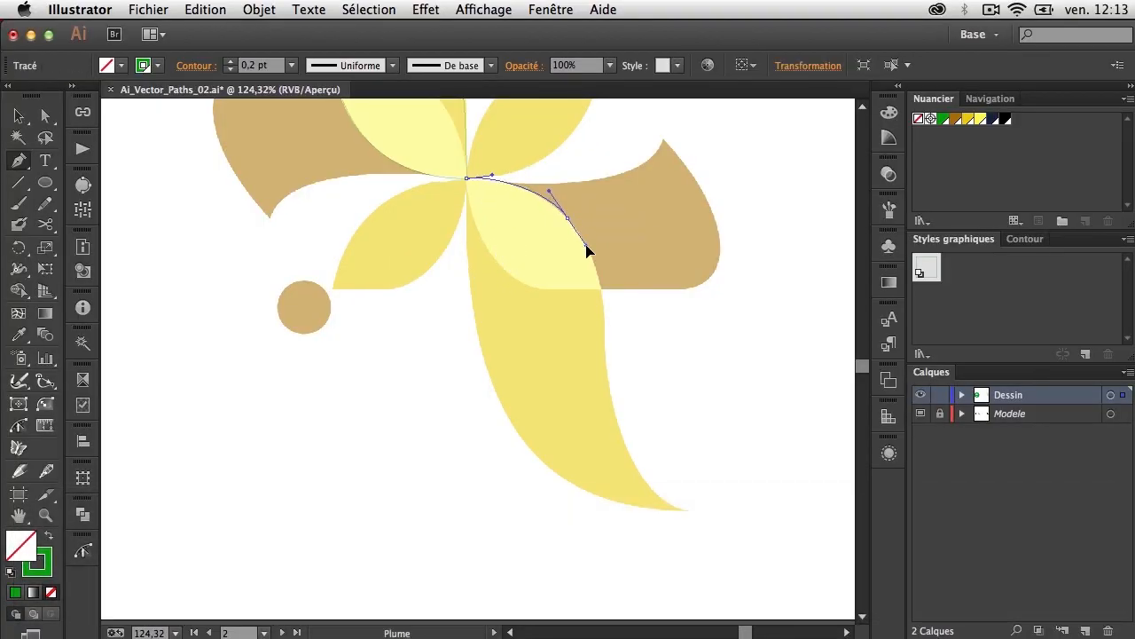
left_click_drag(604, 329, 604, 364)
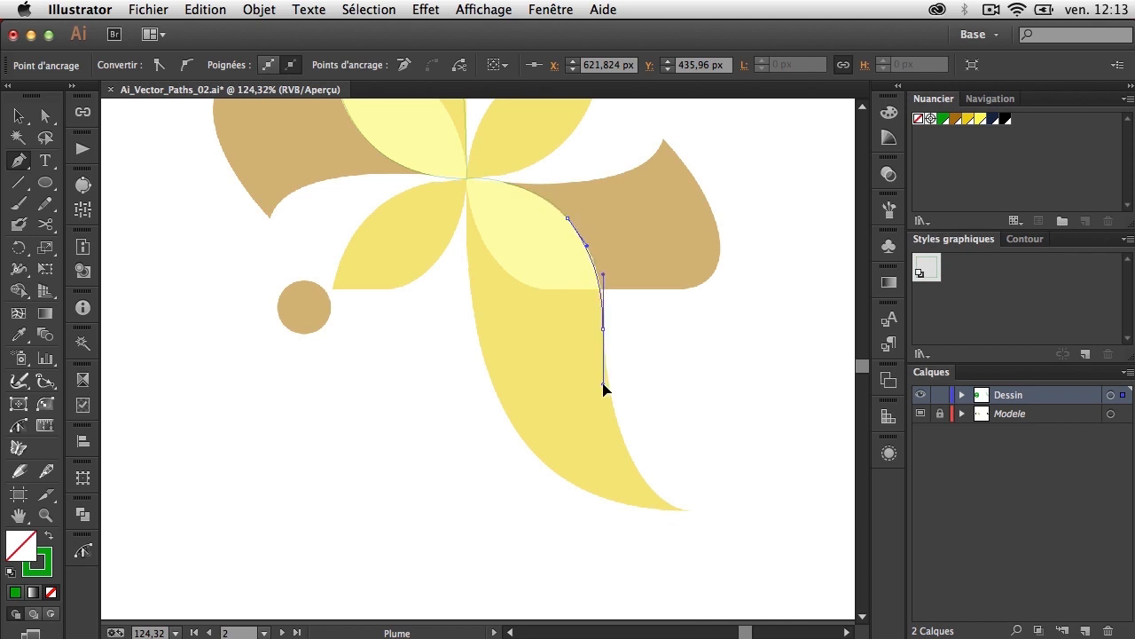
Trace the lower petal's tip and left edge, and close the path at the flower's centre with an independent handle
left_click_drag(630, 459, 641, 514)
left_click_drag(525, 444, 486, 396)
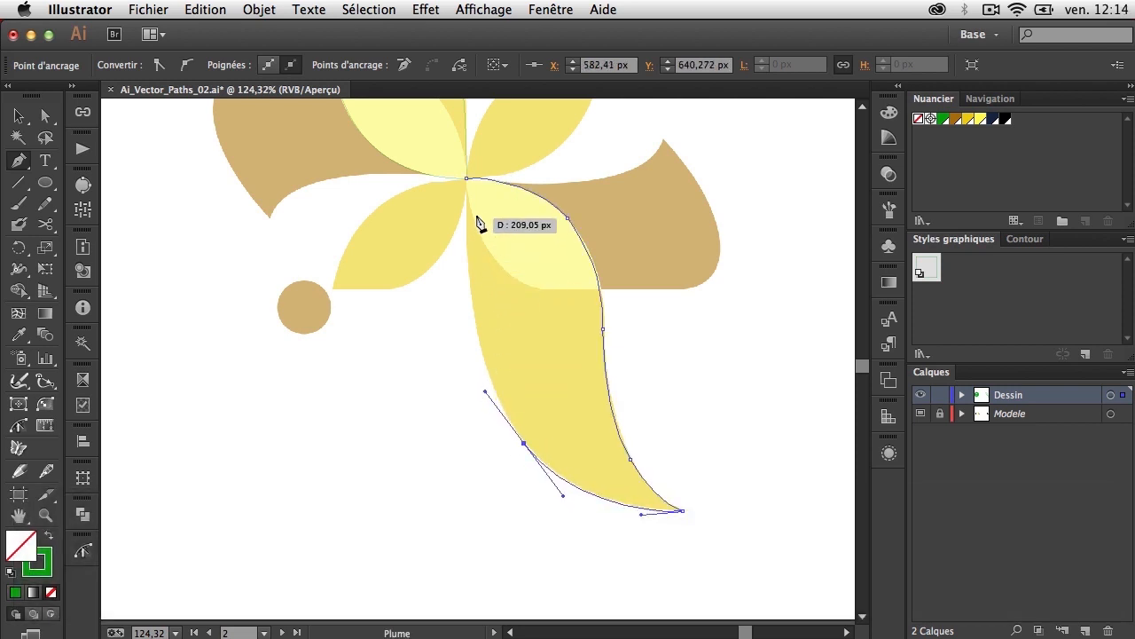
left_click_drag(467, 180, 467, 134)
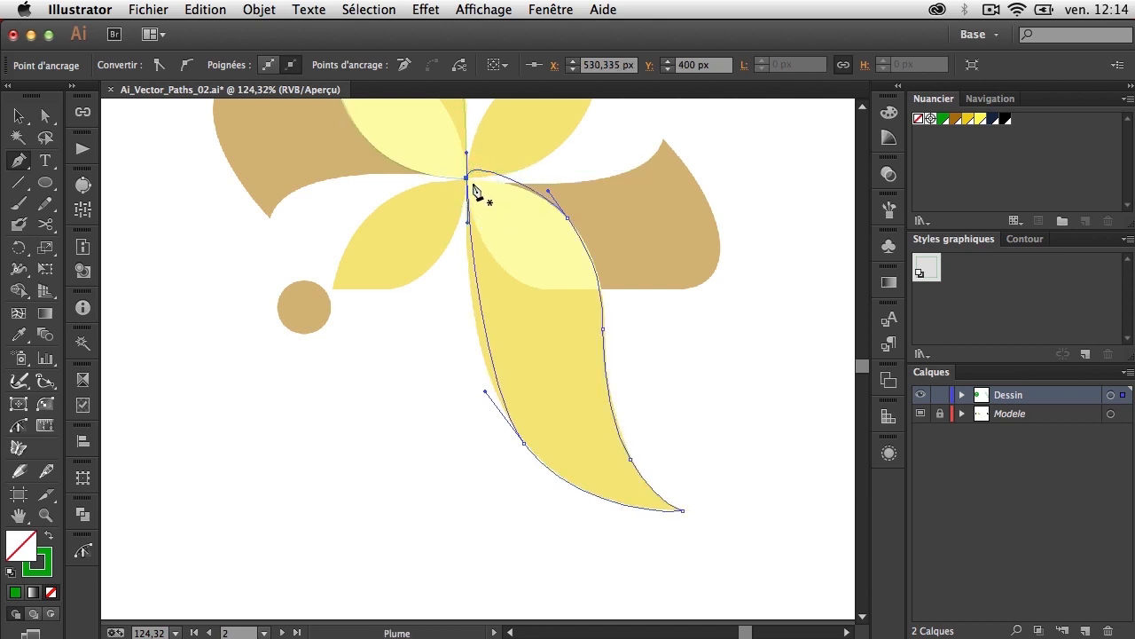
left_click_drag(473, 207, 504, 156)
key("super+z")
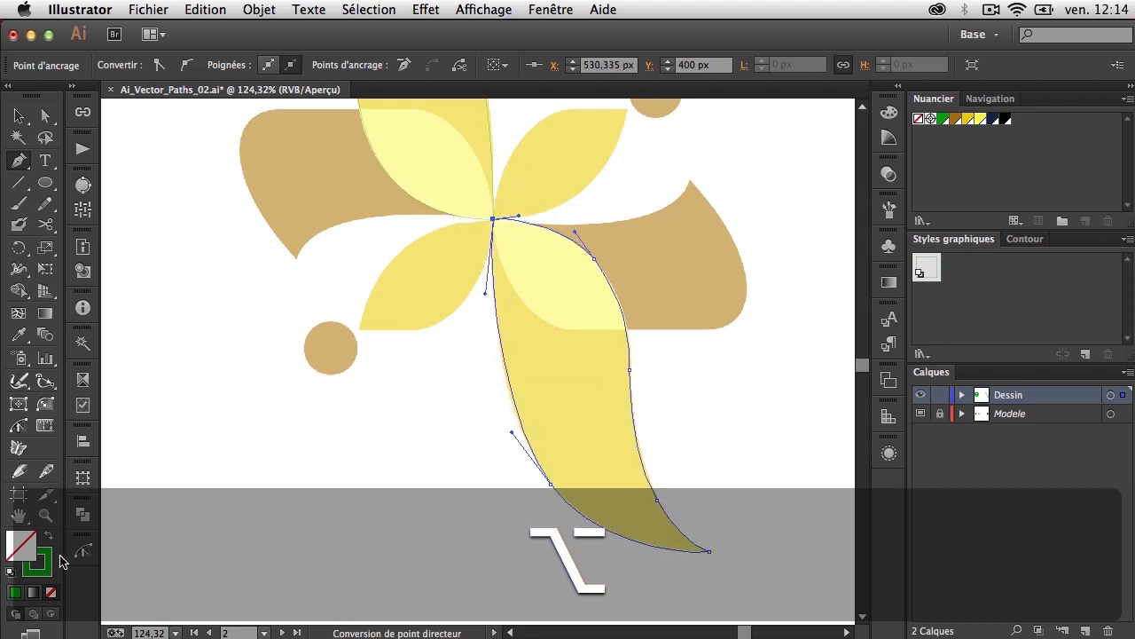
key("super+space")
left_click(645, 426)
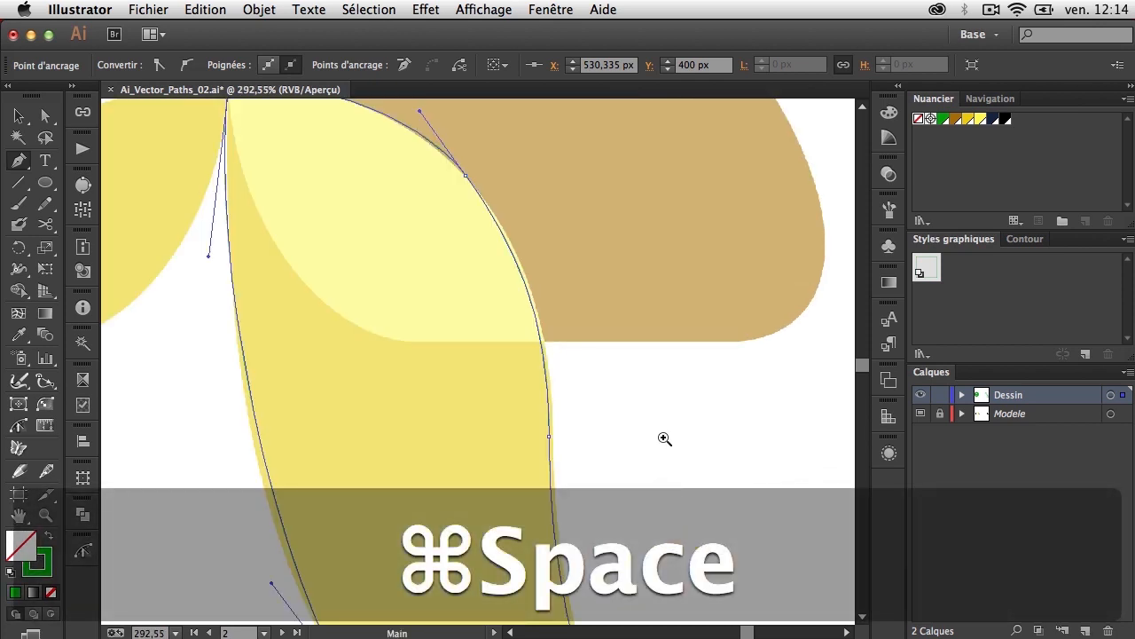
Start a path at the flower's centre with a horizontal handle, trace the left brown shape's lower edge to its pointed tip, and break the tip's handle
left_click_drag(628, 438, 664, 251)
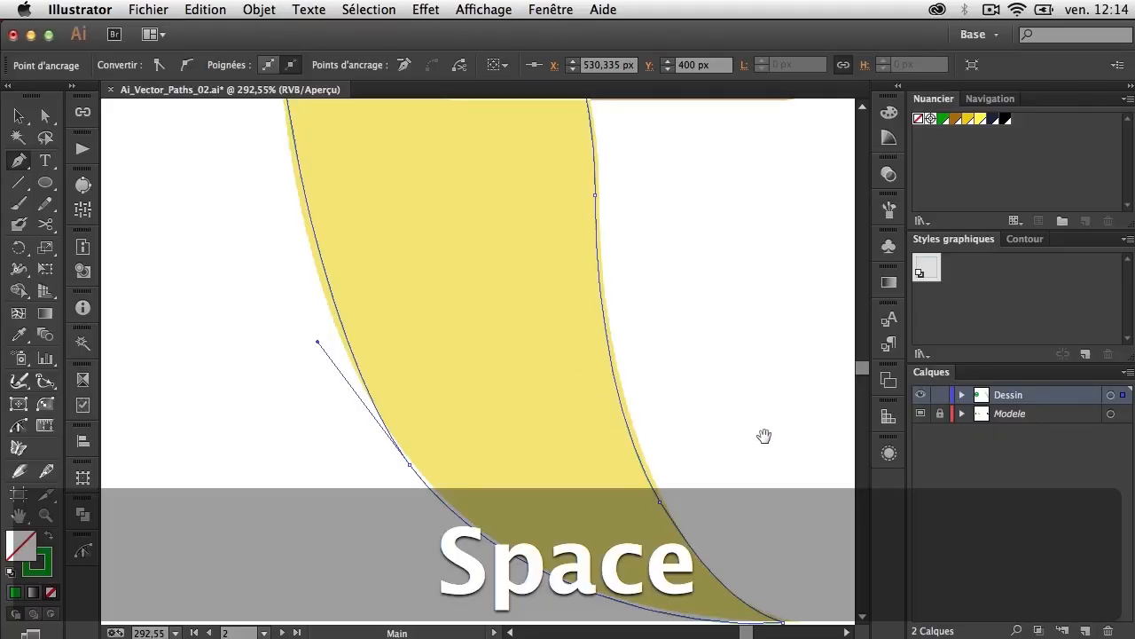
left_click_drag(683, 395, 669, 259)
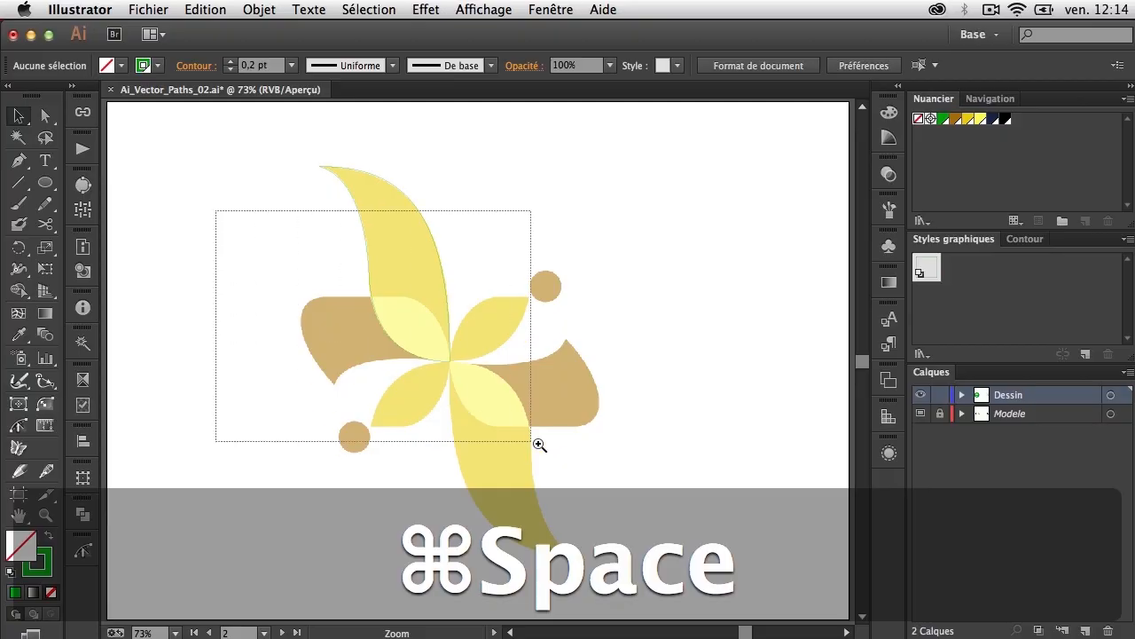
left_click(535, 443, "super")
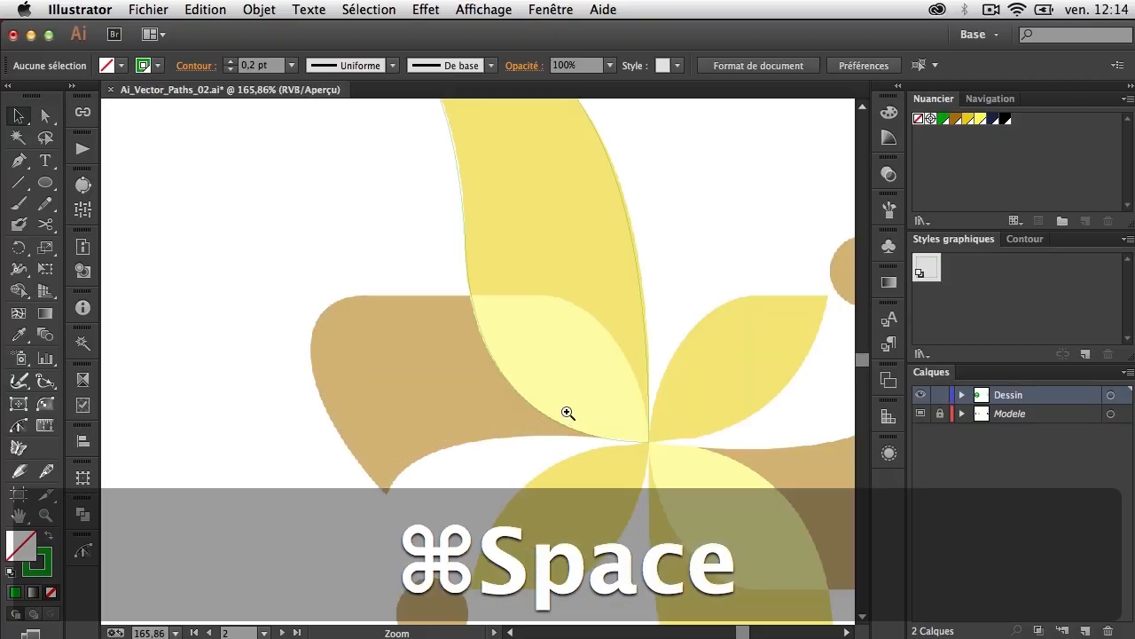
left_click_drag(568, 411, 543, 298)
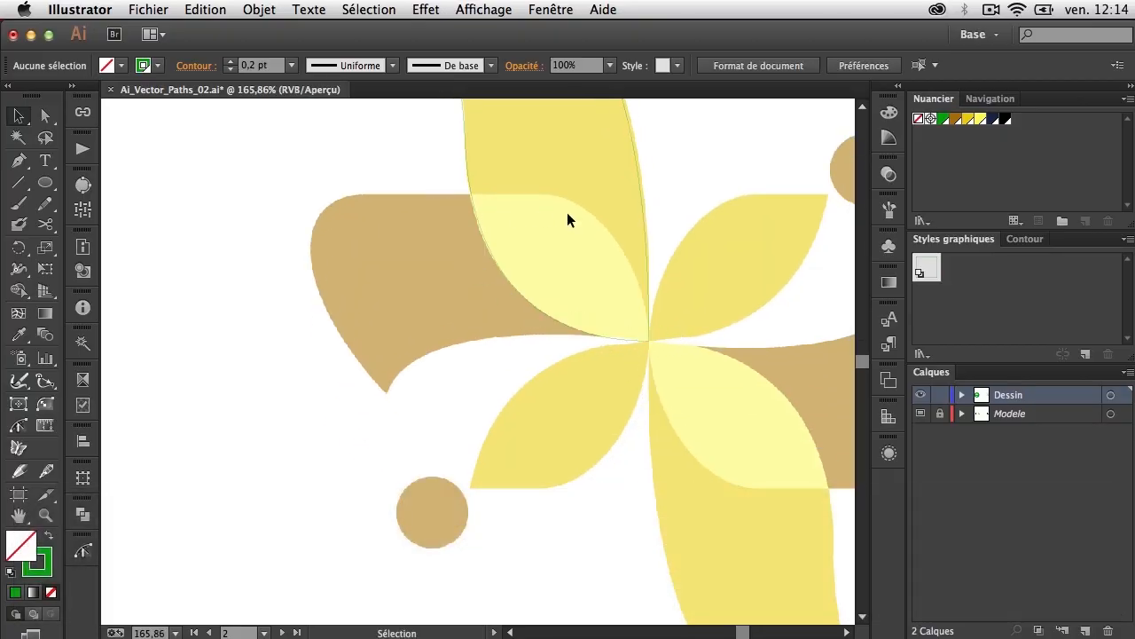
left_click(46, 122)
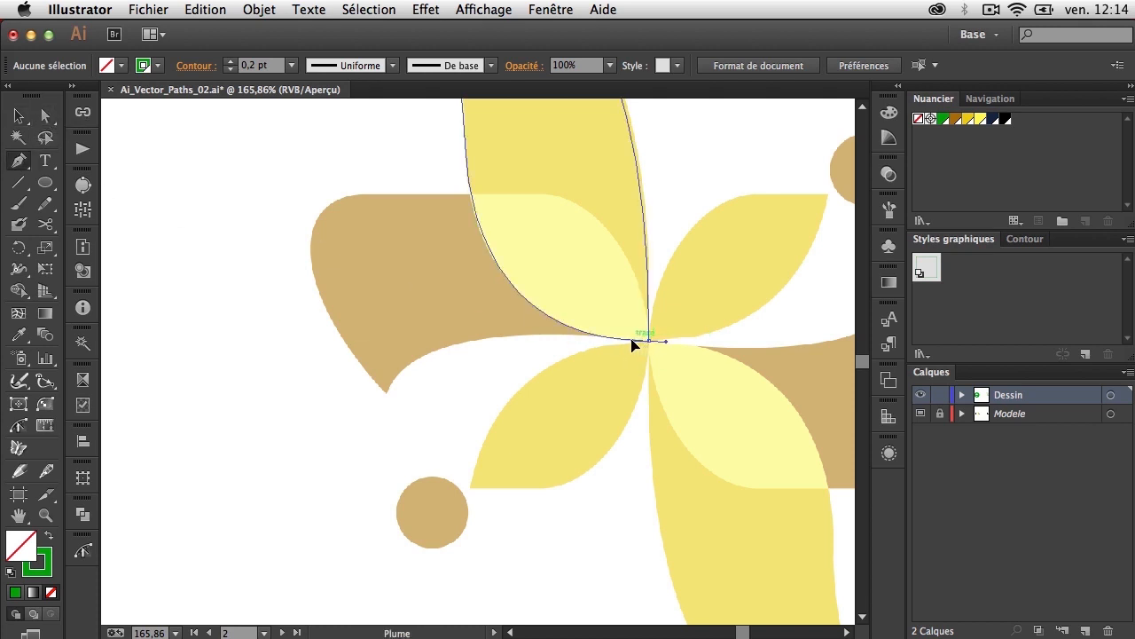
left_click_drag(649, 341, 593, 341)
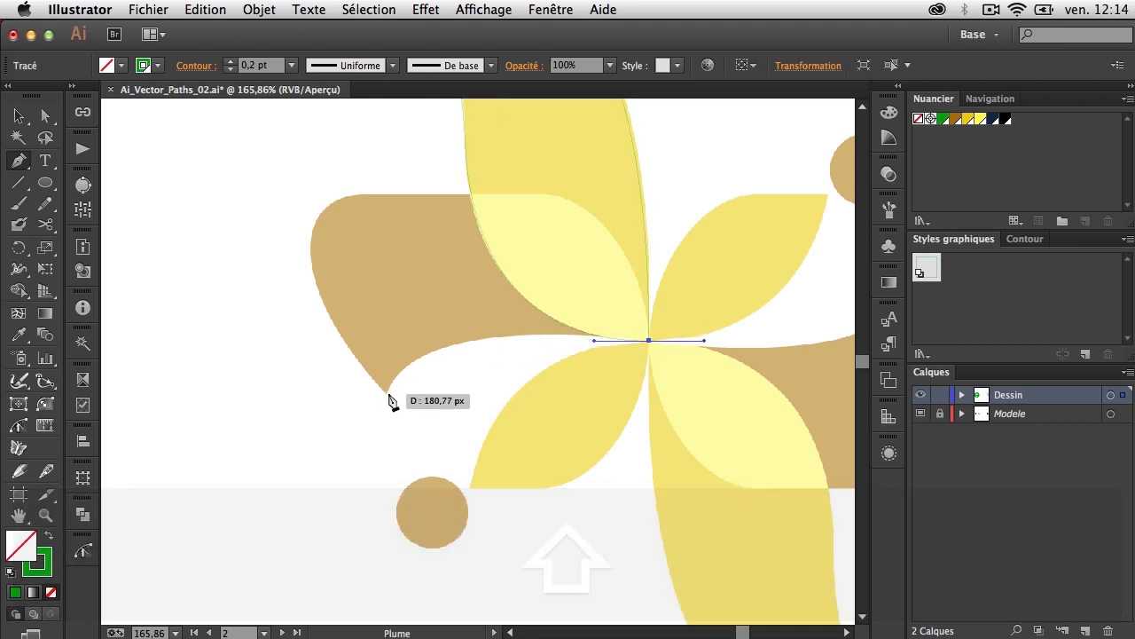
left_click_drag(387, 391, 344, 471)
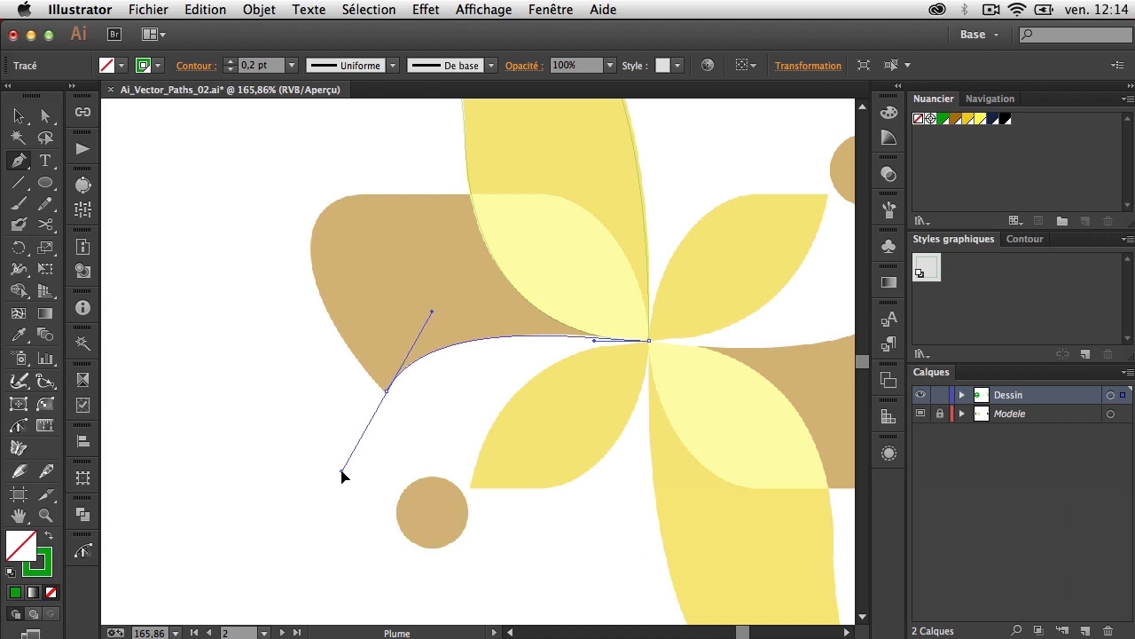
key("alt")
left_click_drag(344, 474, 304, 352)
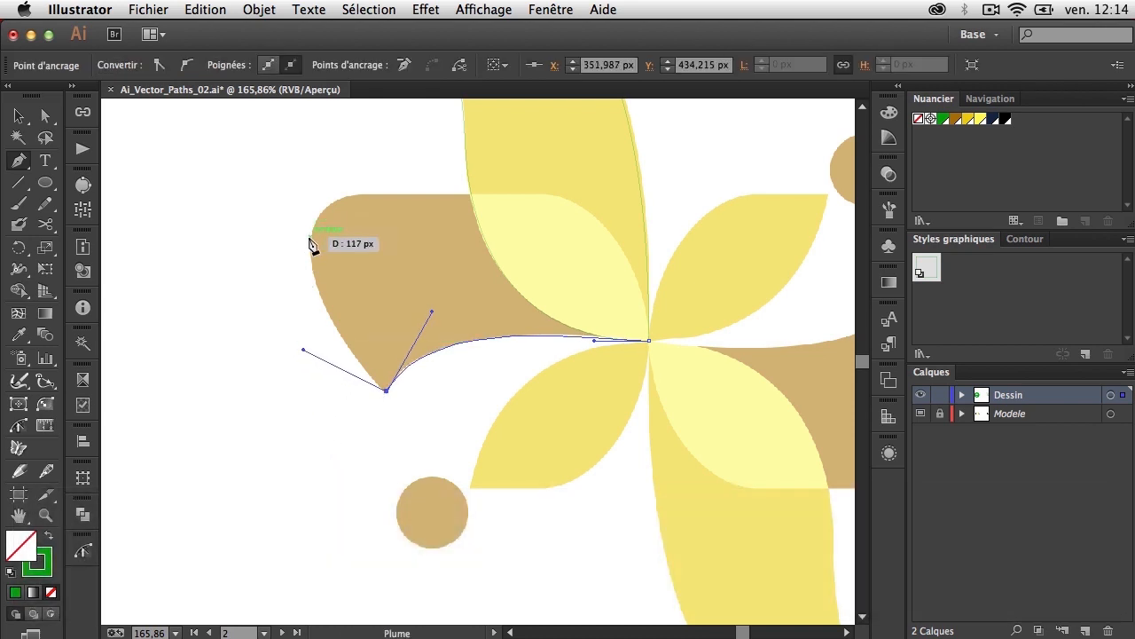
Trace the left brown shape's outer edge, rounded corner and straight upper edge with smooth points, and close the path at the flower's centre with an independent handle
left_click(312, 248)
key("shift")
left_click_drag(312, 235, 647, 382)
key("shift")
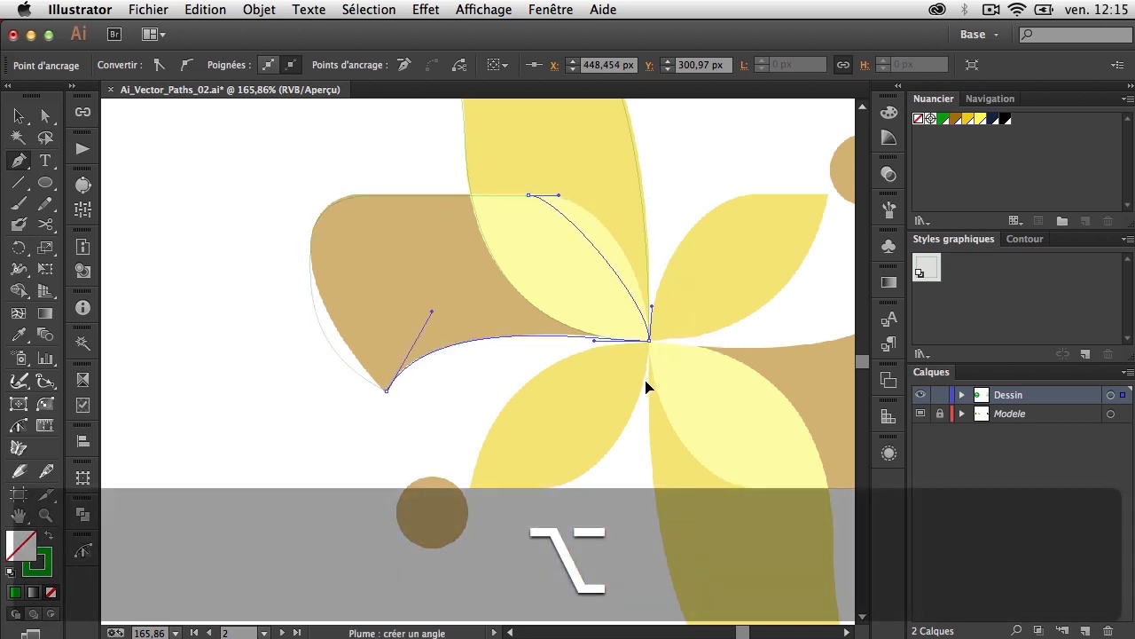
left_click_drag(666, 479, 667, 479)
right_click(662, 478)
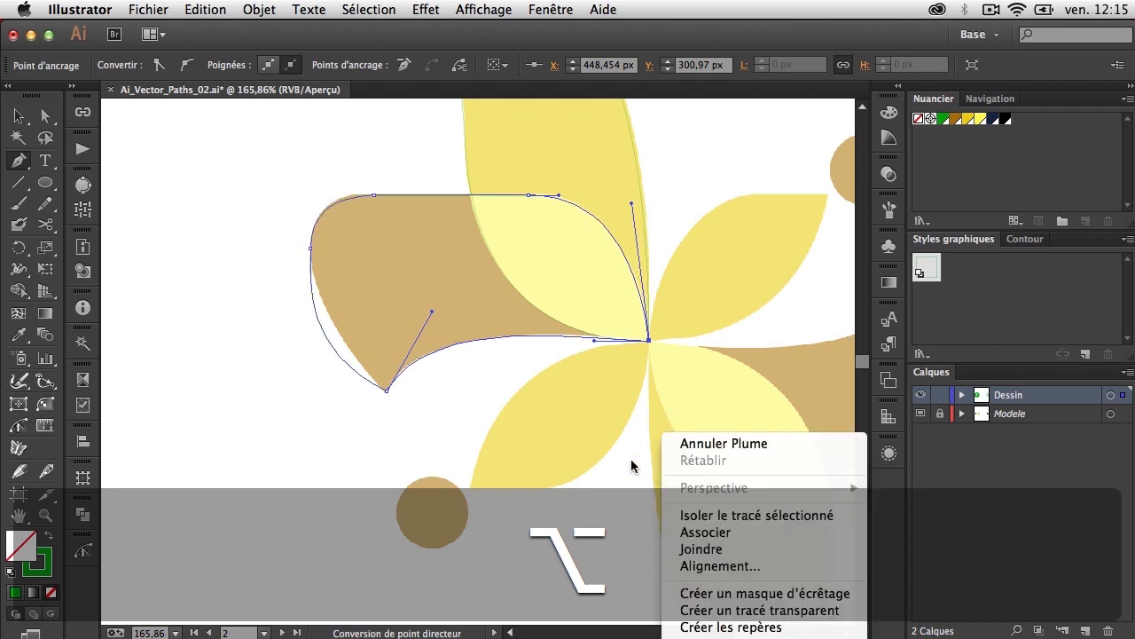
key("a")
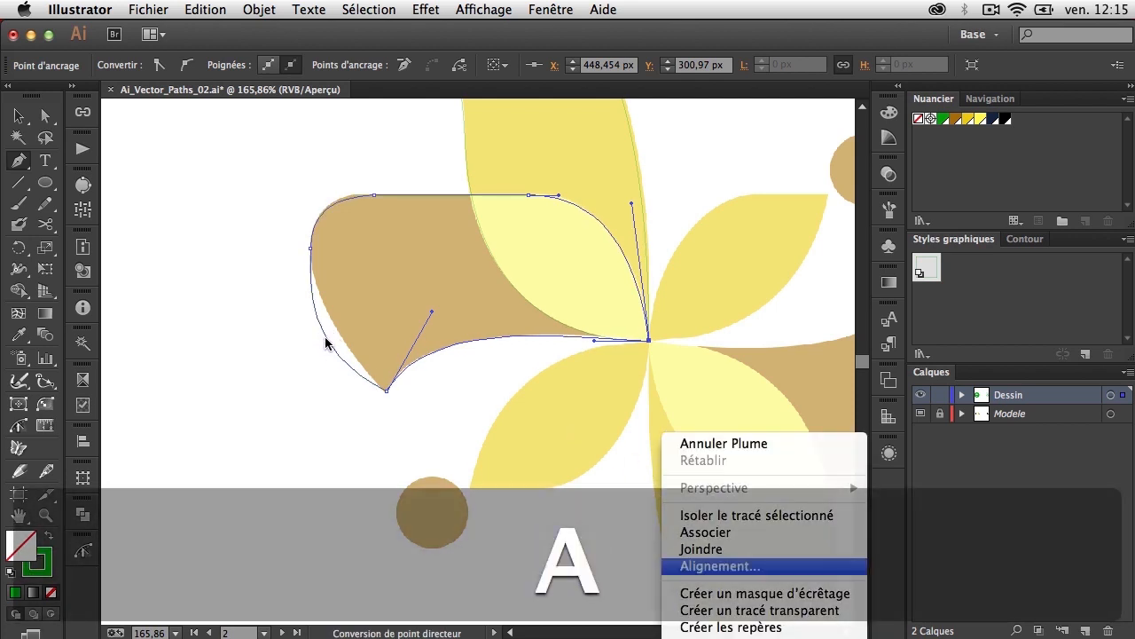
left_click(327, 345)
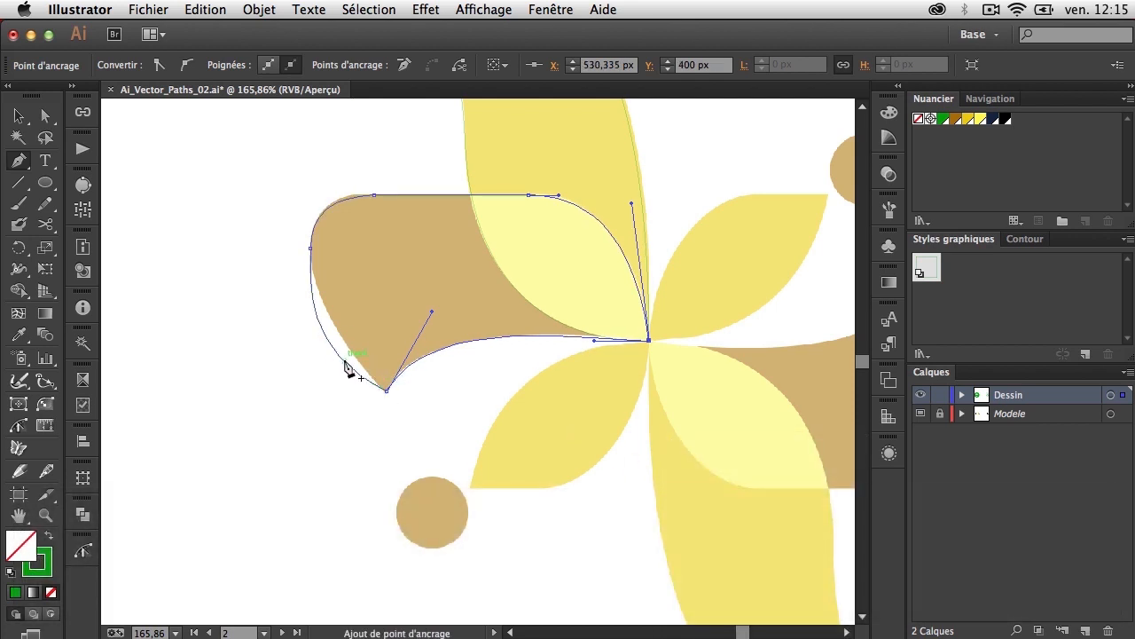
Adjust the direction handles on the left brown shape's outer segment so the curve follows the model, and deselect the path
left_click_drag(342, 363, 348, 360)
key("super+z")
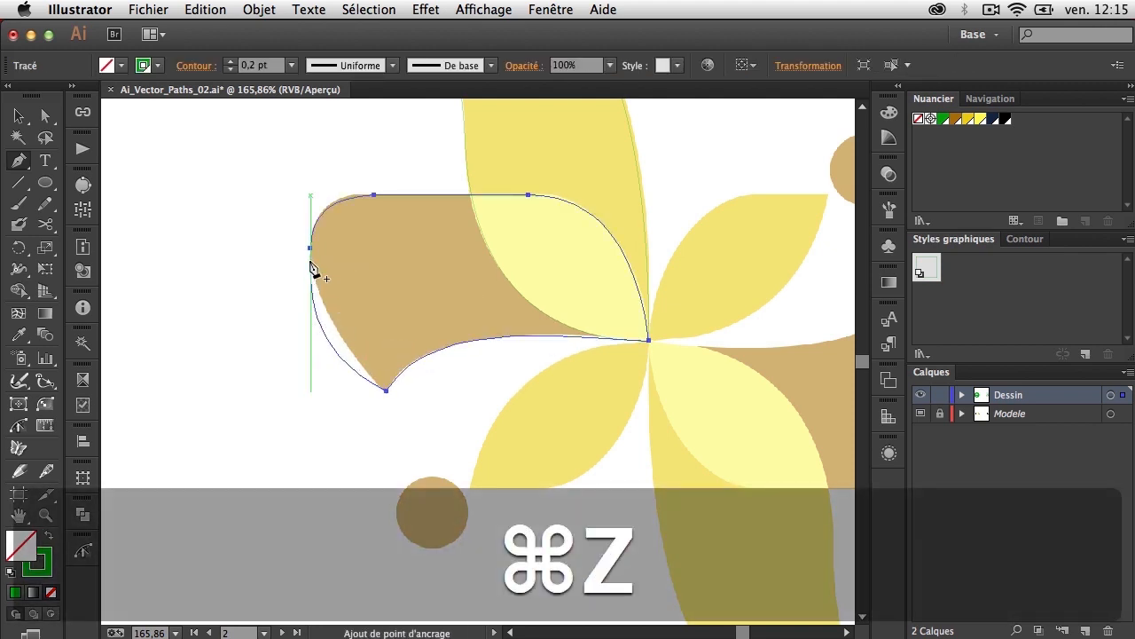
left_click(310, 247, "super")
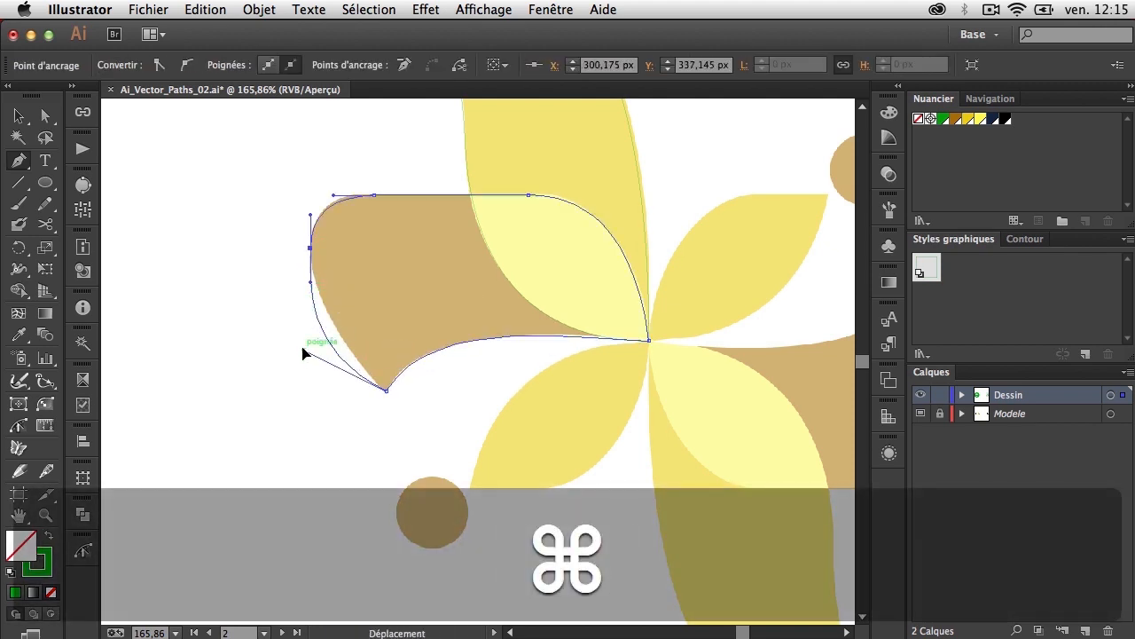
left_click_drag(302, 354, 333, 344)
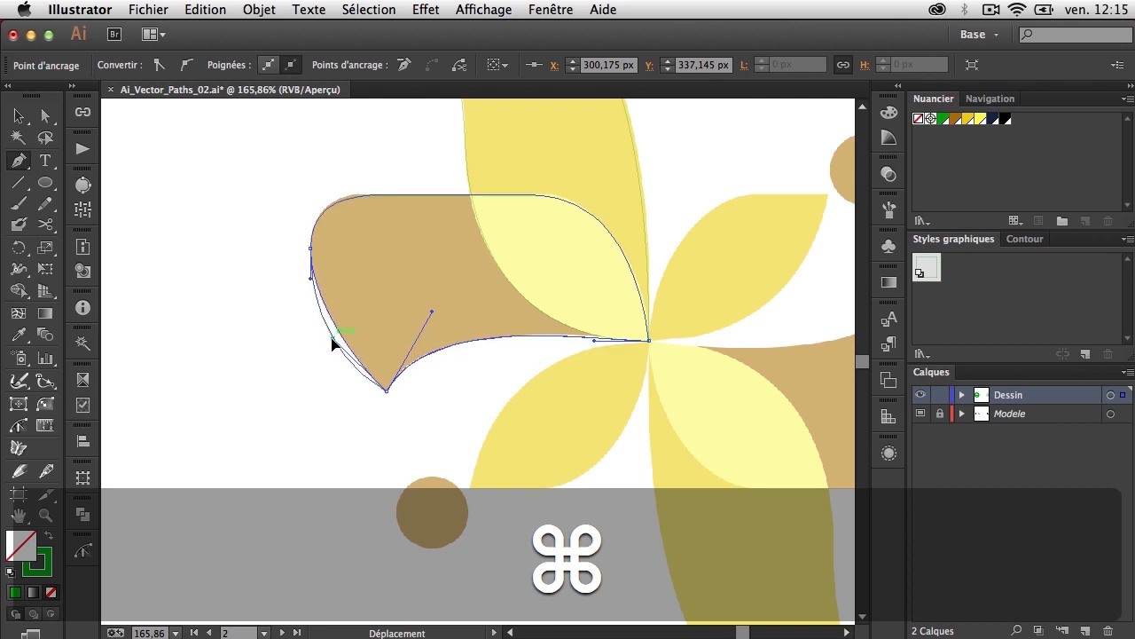
left_click(303, 390, "super")
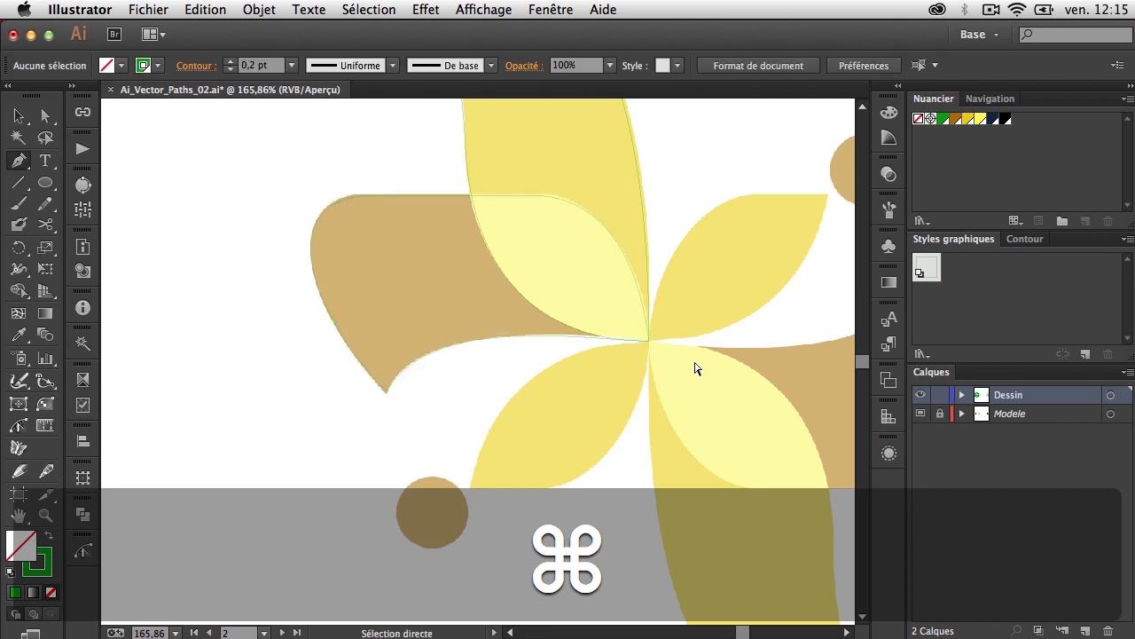
Select the upper petal and left brown shape paths and set up the Shape Builder with Petite gap detection, Nuanciers colours and the swatch preview cursor
left_click(21, 115)
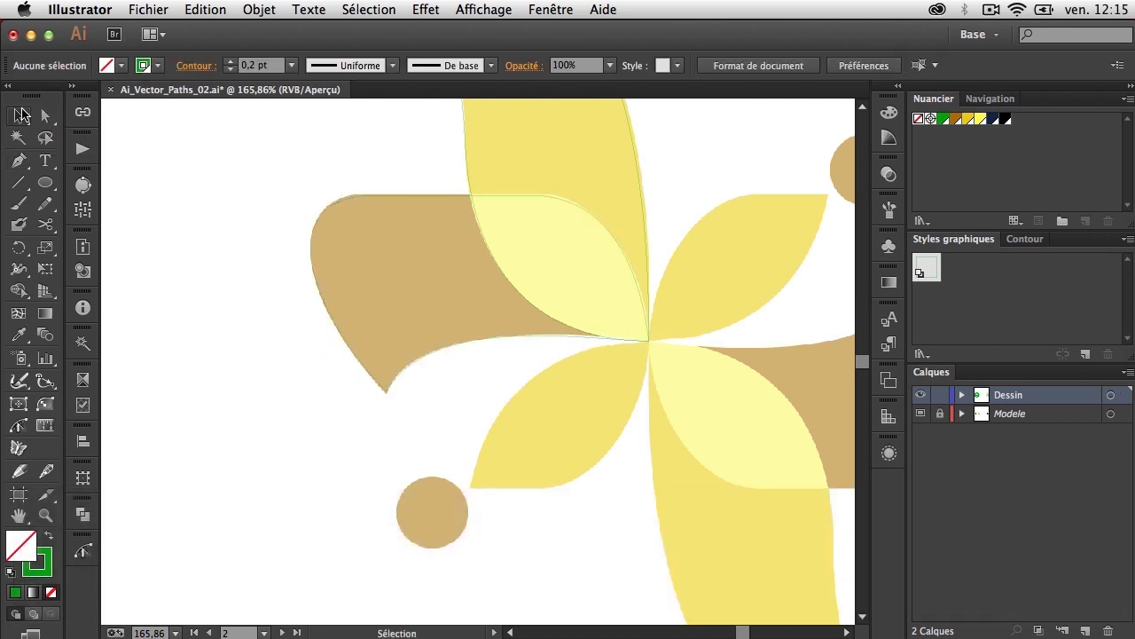
key("super+minus")
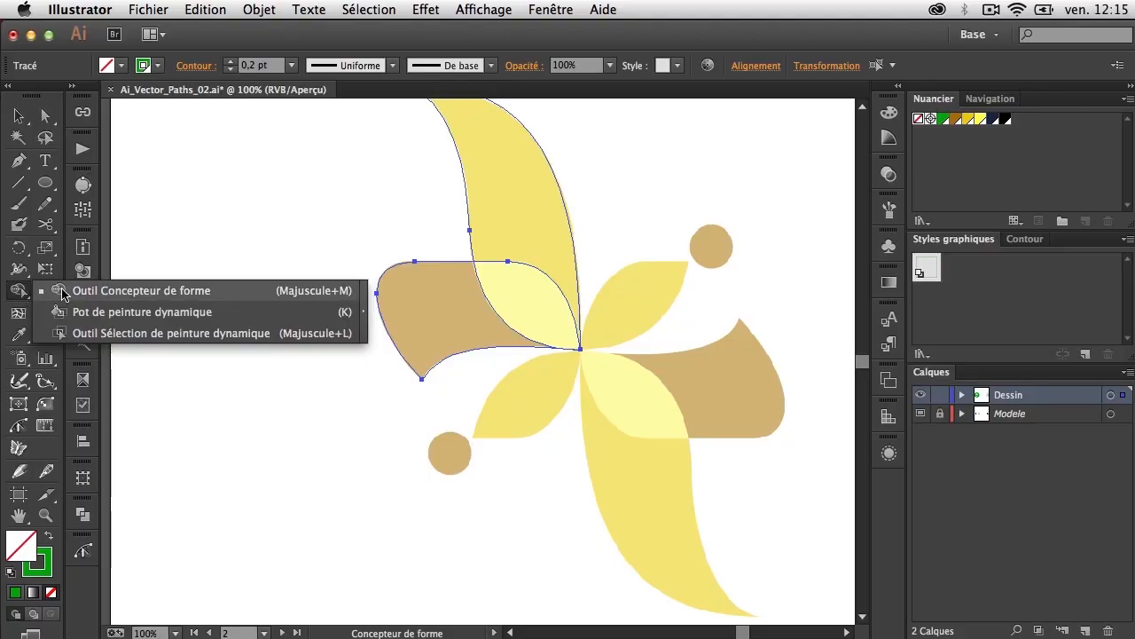
left_click(88, 291)
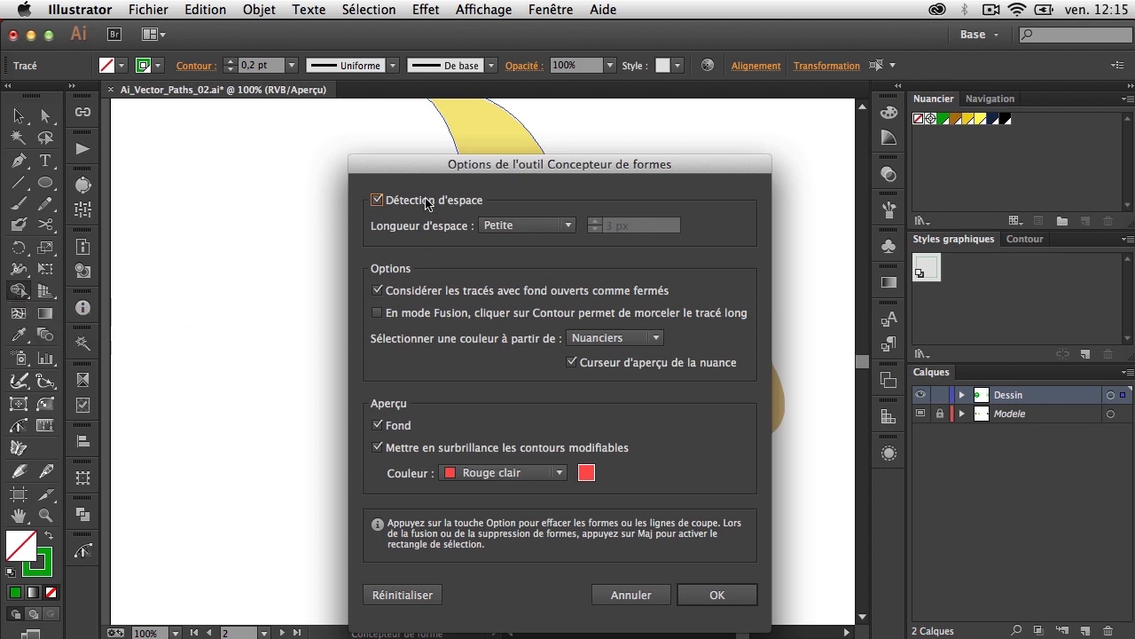
left_click_drag(435, 175, 424, 147)
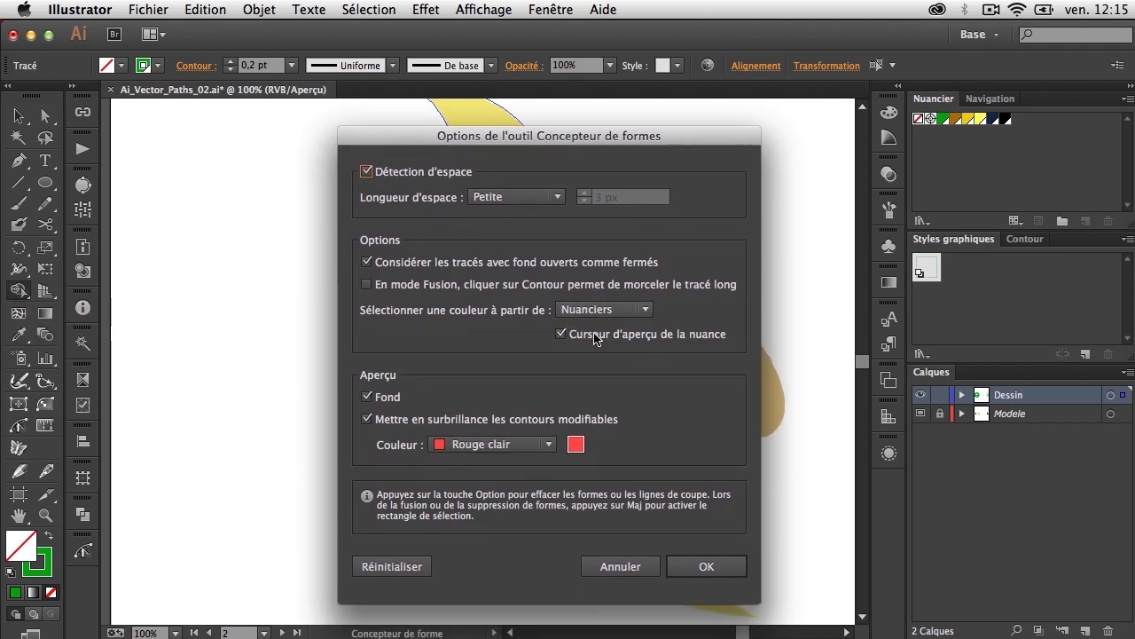
left_click(706, 566)
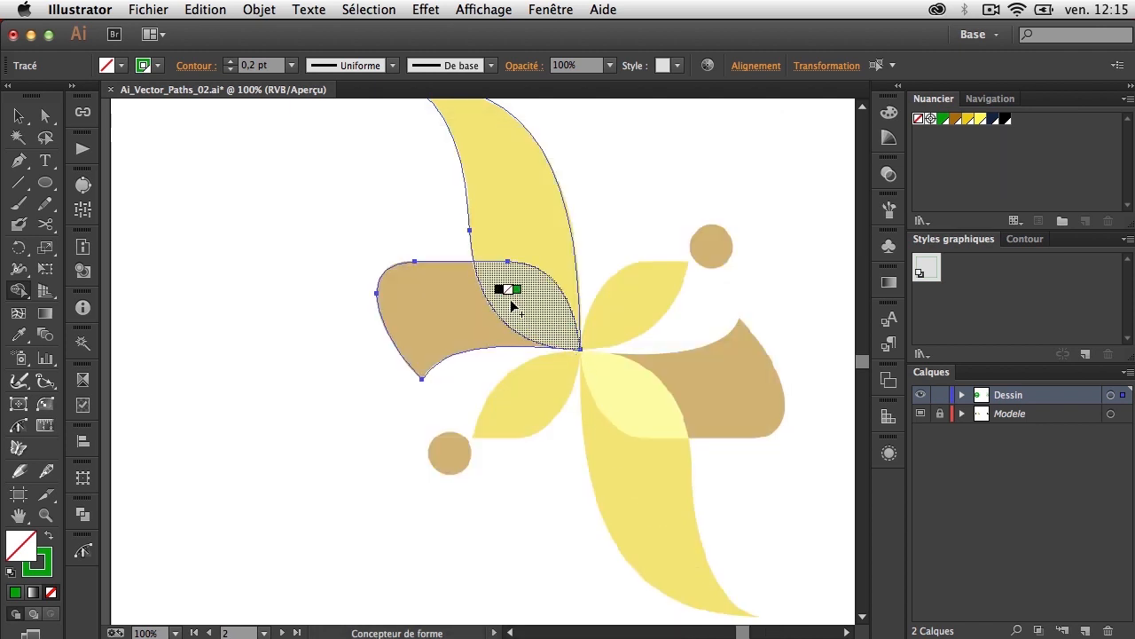
Fill the overlap of the upper petal and left brown shape with the dark blue swatch using the Shape Builder
key("Right")
key("Right")
key("Right")
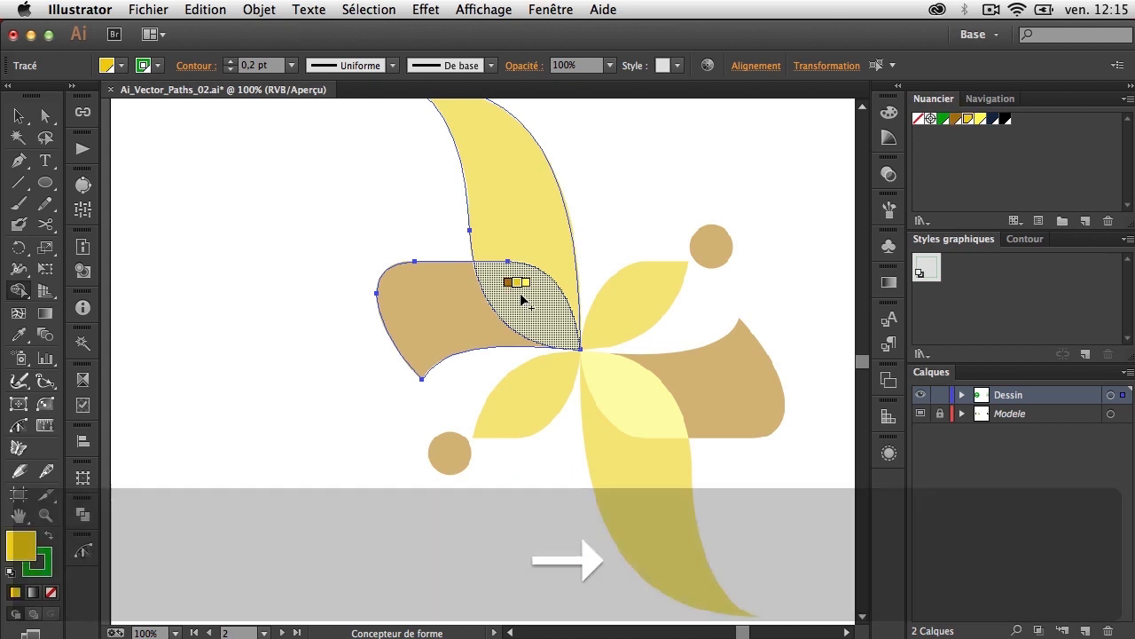
key("Right")
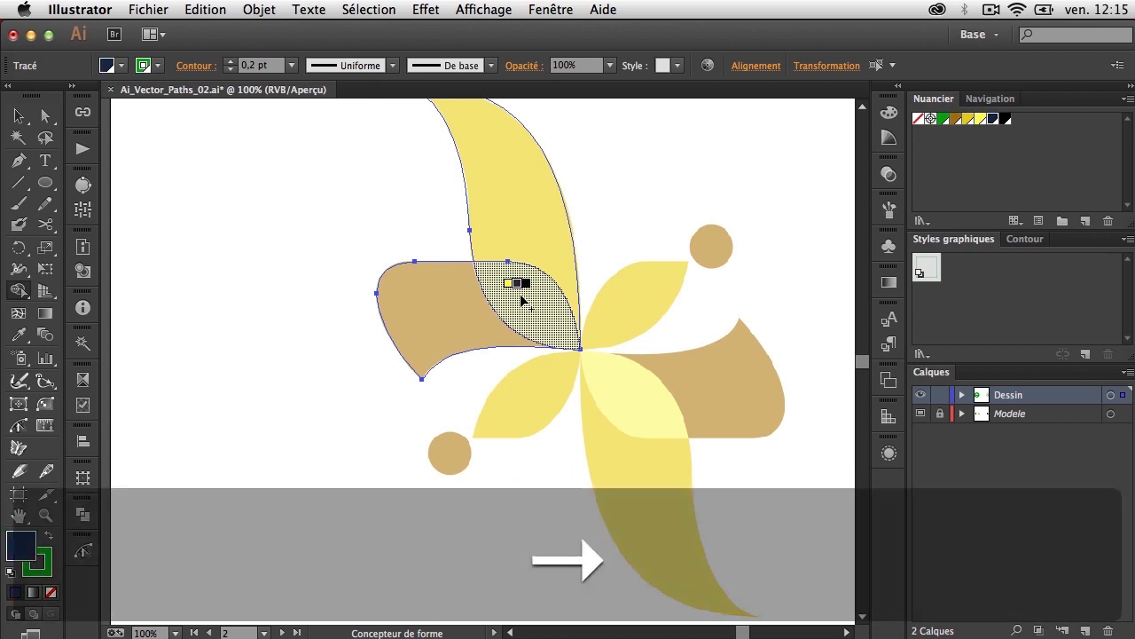
left_click(524, 302)
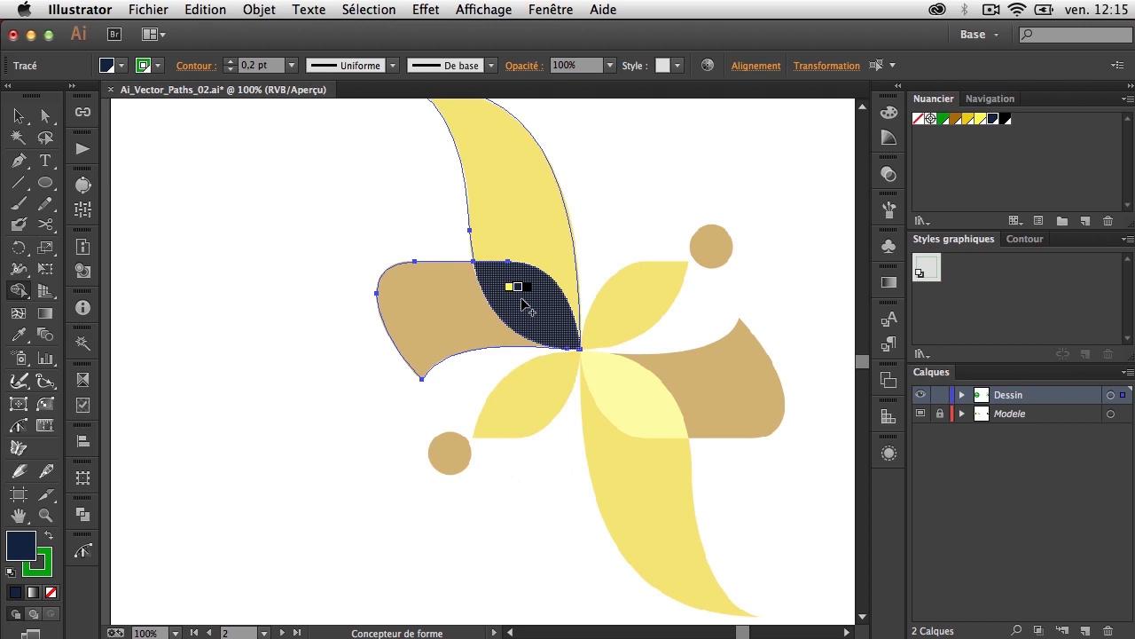
Fill the rest of the left brown shape with bright yellow and the rest of the upper petal with green using the Shape Builder
key("Left")
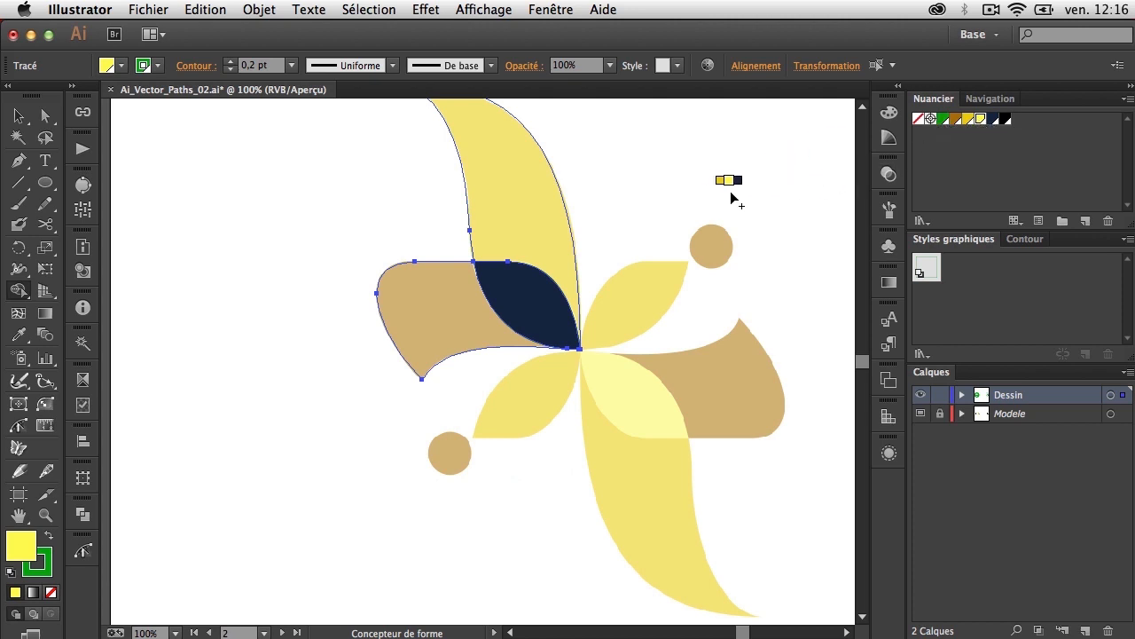
key("Right")
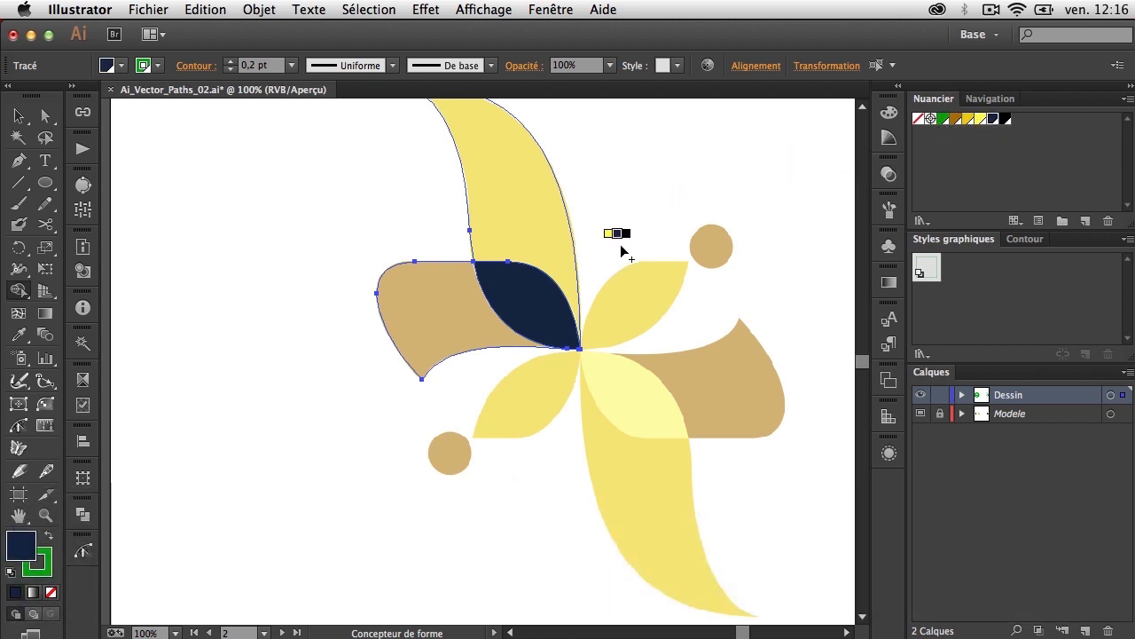
key("Left")
left_click(448, 316)
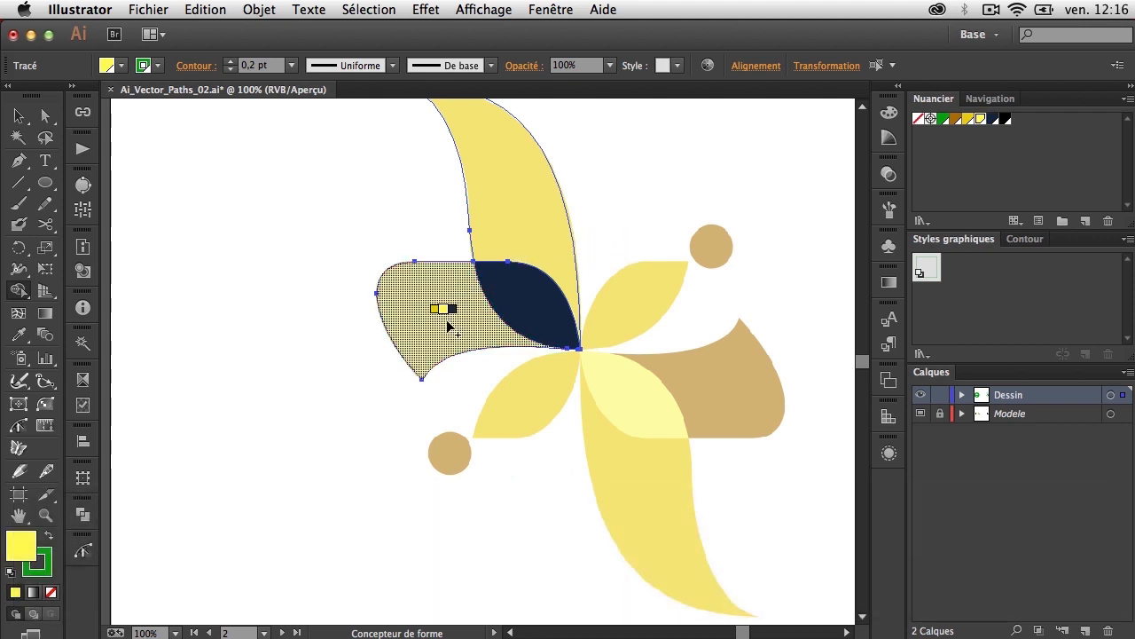
key("Right")
key("Right")
key("Right")
key("Right")
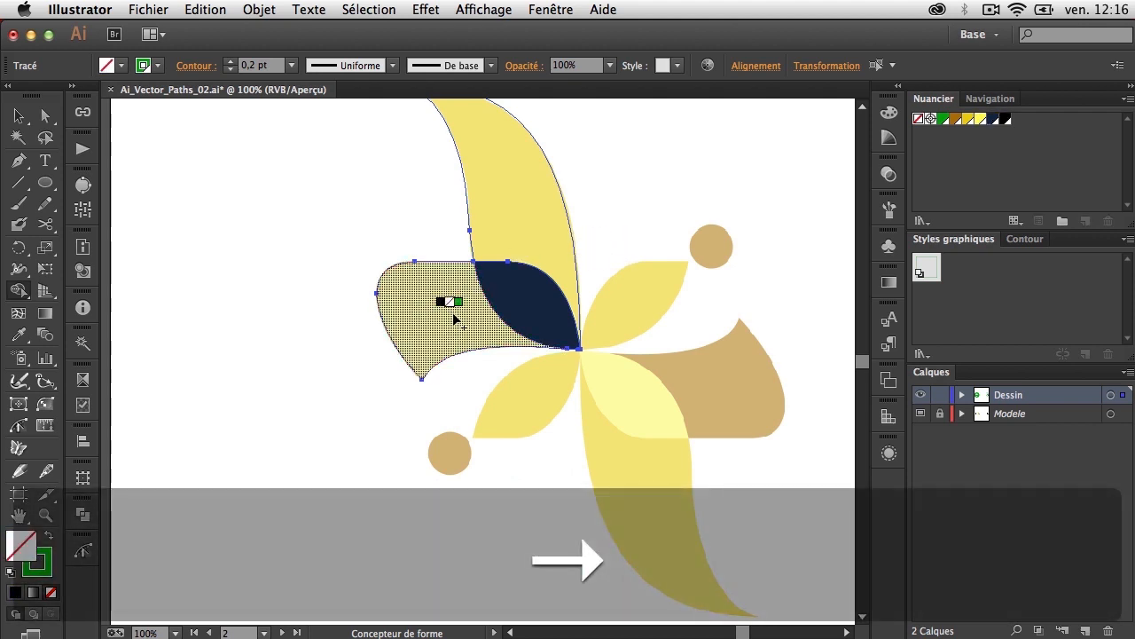
left_click(504, 186)
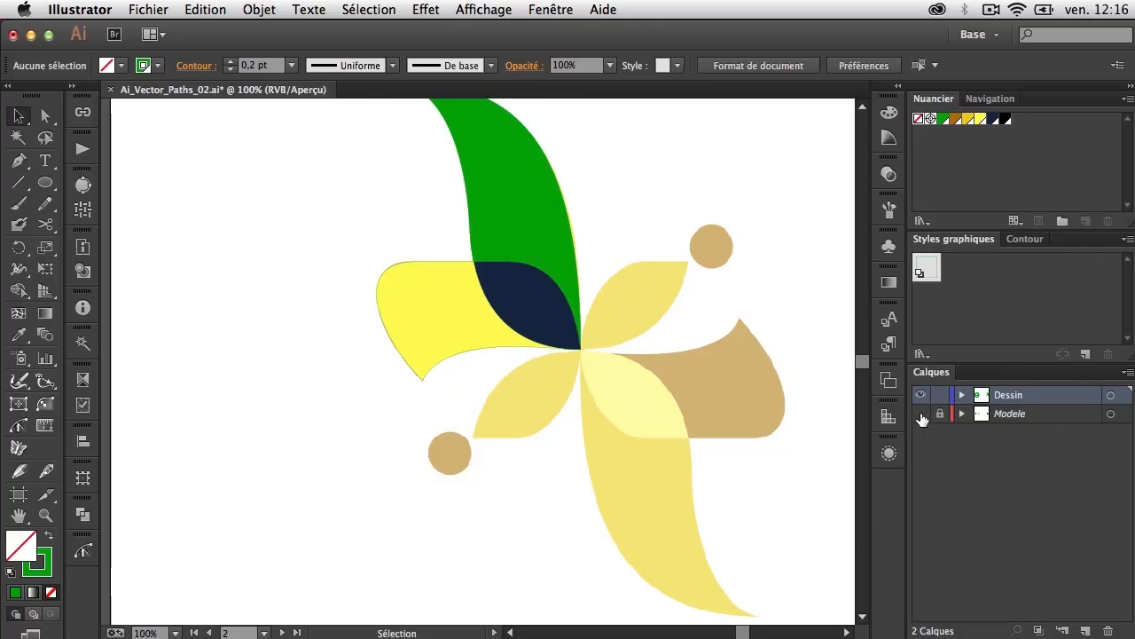
Check the coloured shapes with the Modele layer hidden and shown again, and remove the stroke from all three shapes
left_click(922, 415)
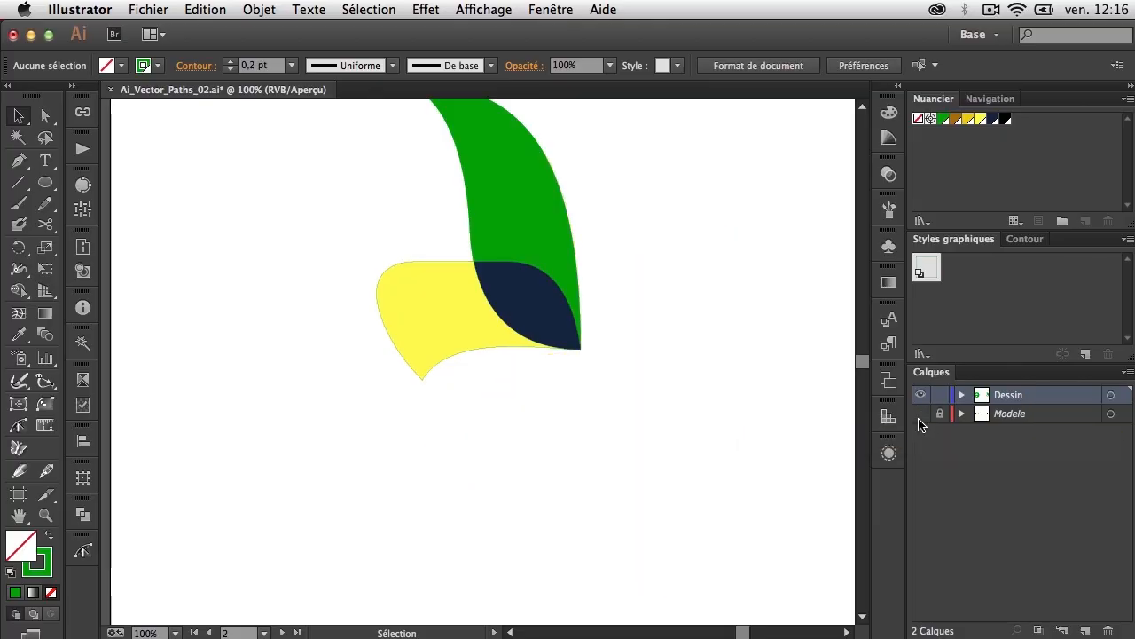
left_click(920, 414)
left_click_drag(398, 193, 251, 375)
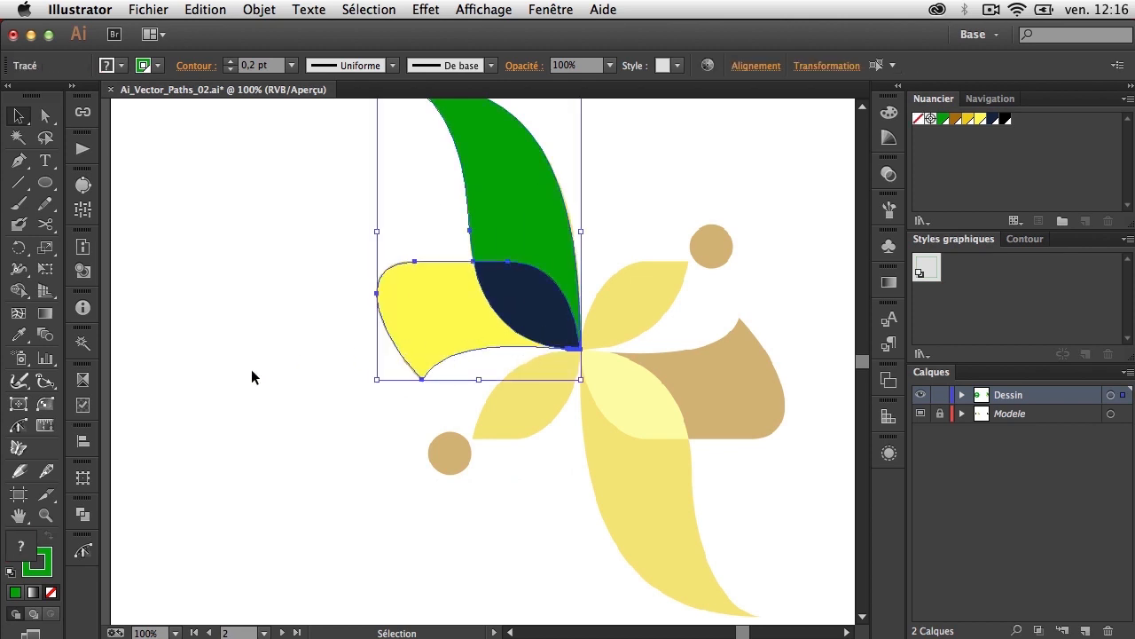
left_click(39, 560)
left_click(51, 591)
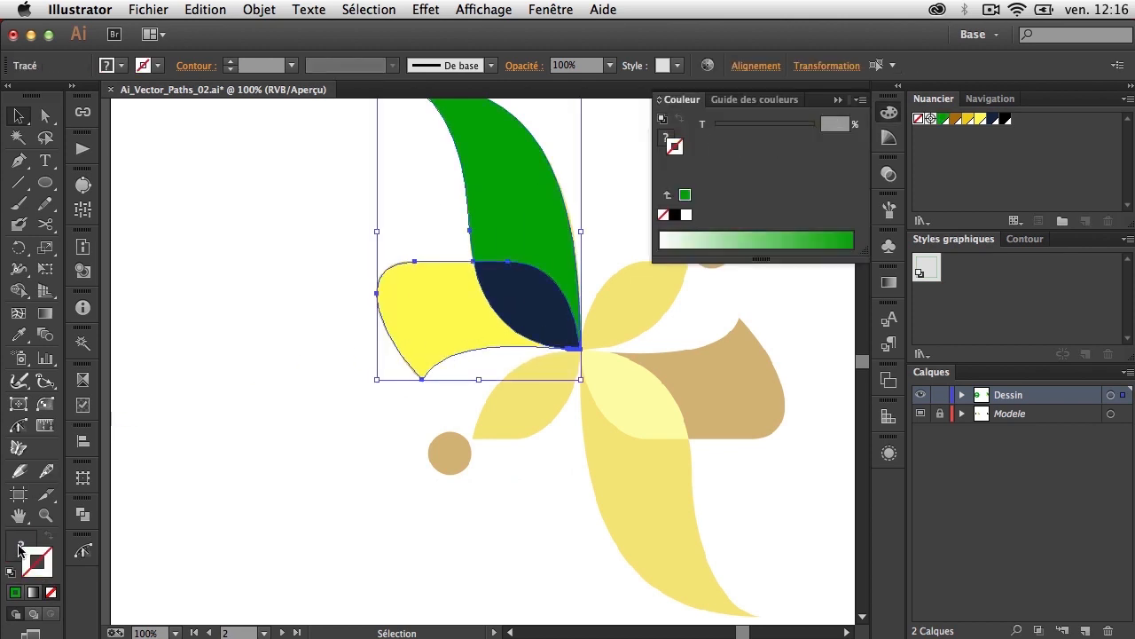
left_click(653, 380)
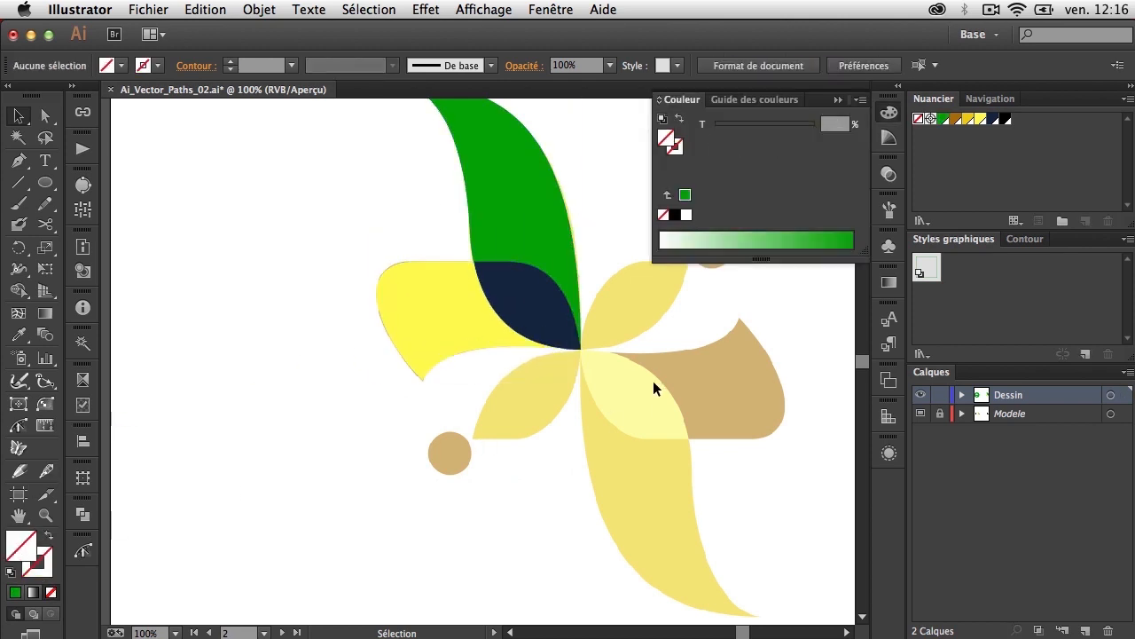
left_click(889, 113)
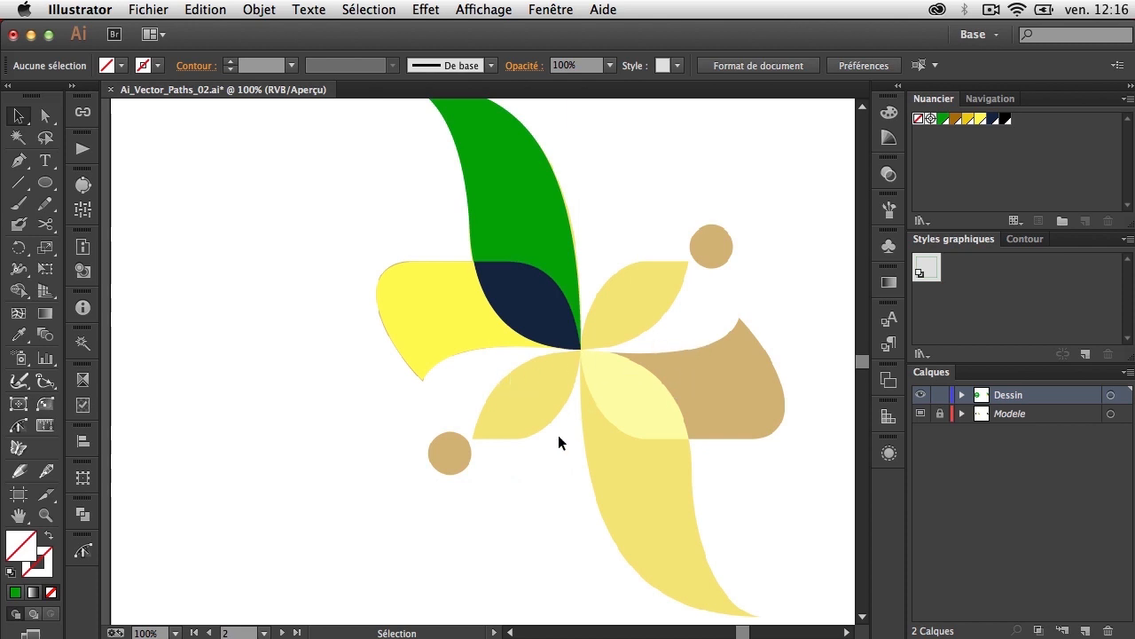
key("space")
left_click_drag(621, 320, 572, 386)
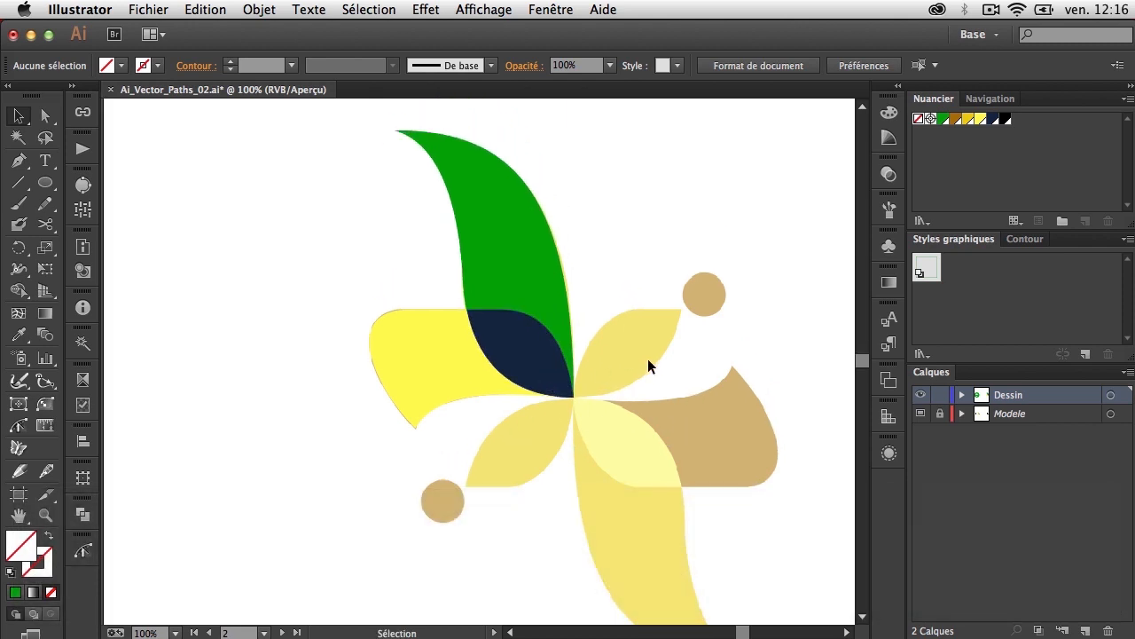
Try mirroring the dark blue overlap shape freehand with the Reflect tool, and undo the reflection
left_click(550, 379)
key("super+space")
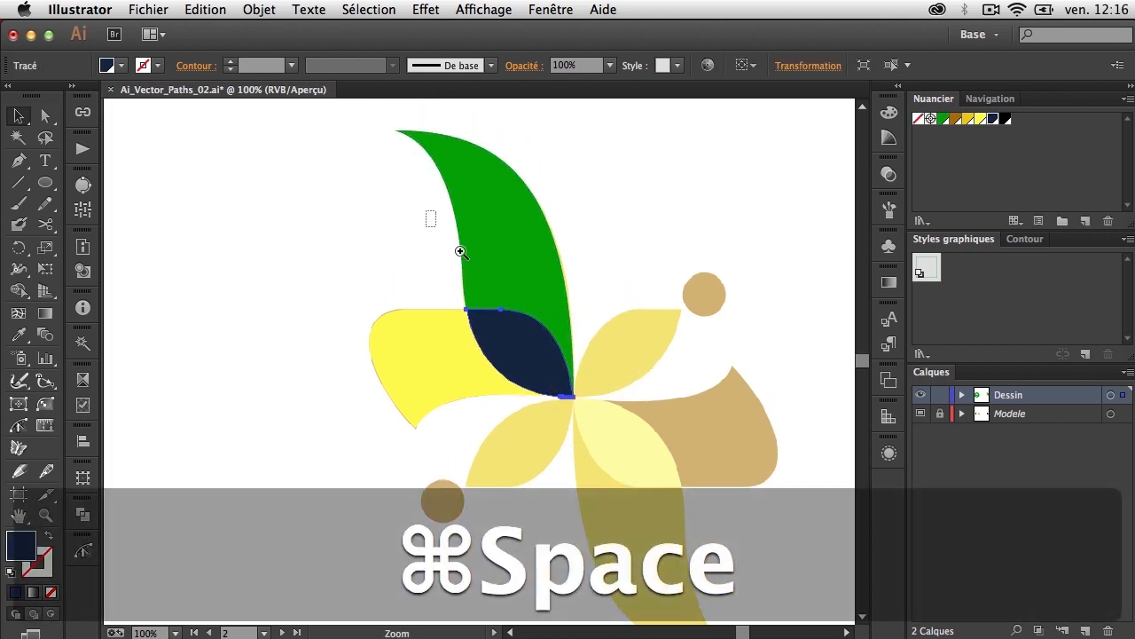
left_click_drag(427, 210, 776, 456)
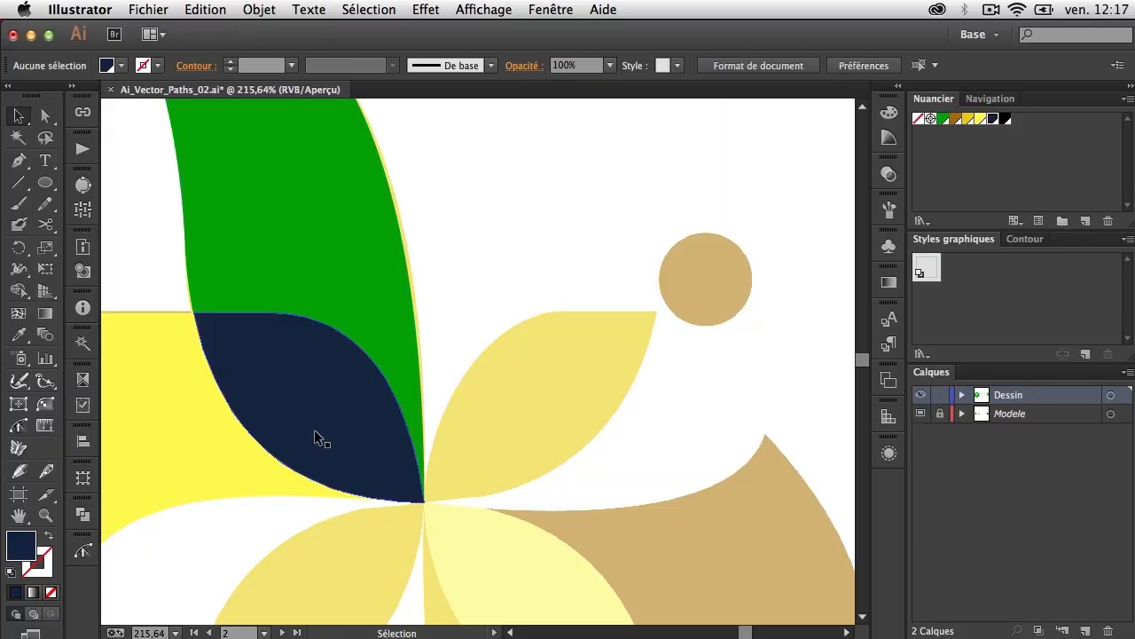
left_click(315, 448)
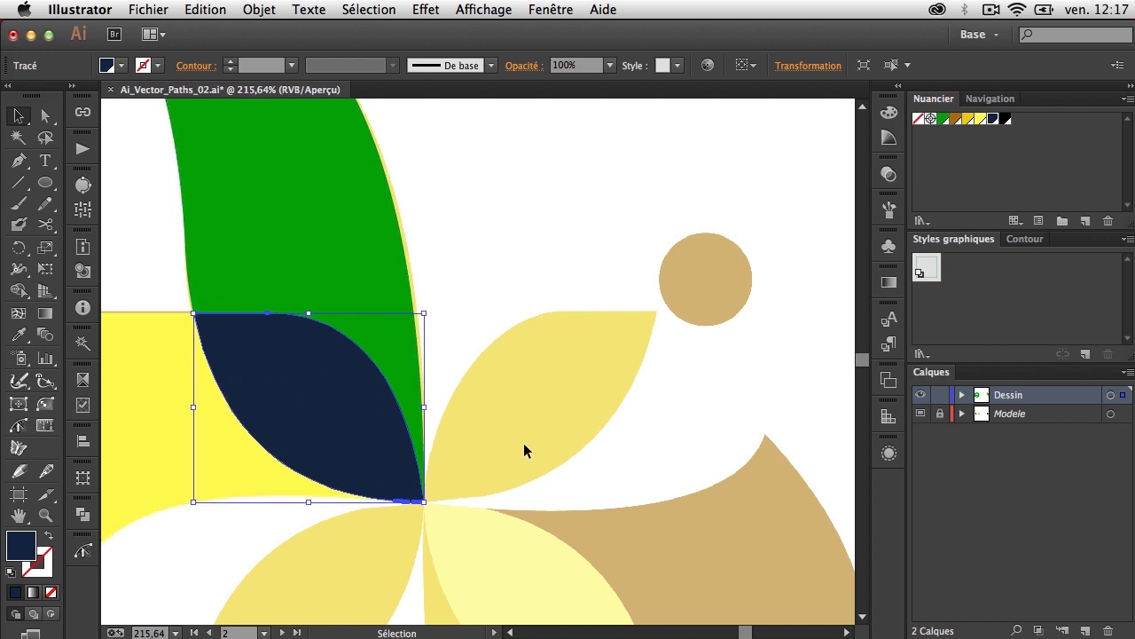
left_click_drag(18, 247, 64, 275)
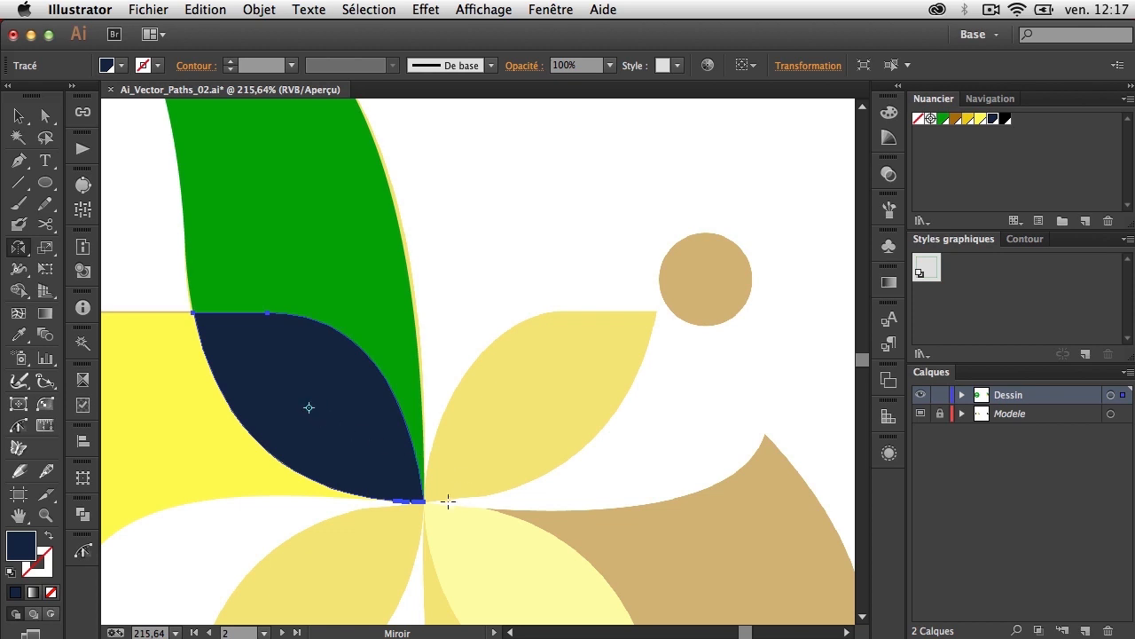
left_click_drag(193, 313, 617, 351)
key("shift")
key("super+z")
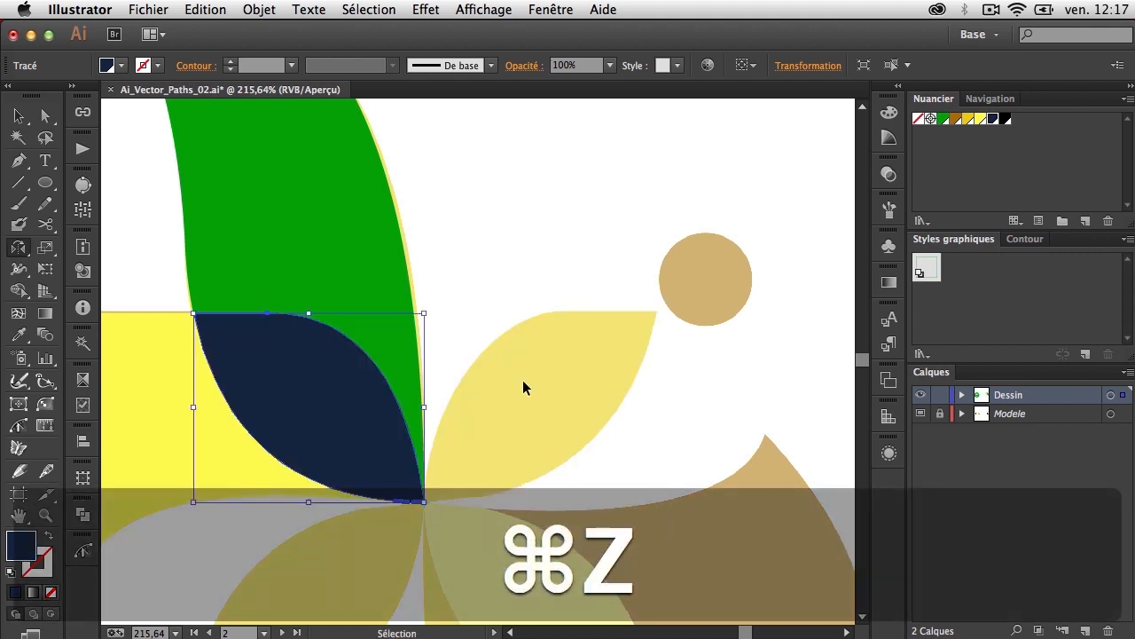
Try placing a duplicate of the dark blue shape over the model's upper-right pale yellow petal, and delete the duplicate
left_click(19, 115)
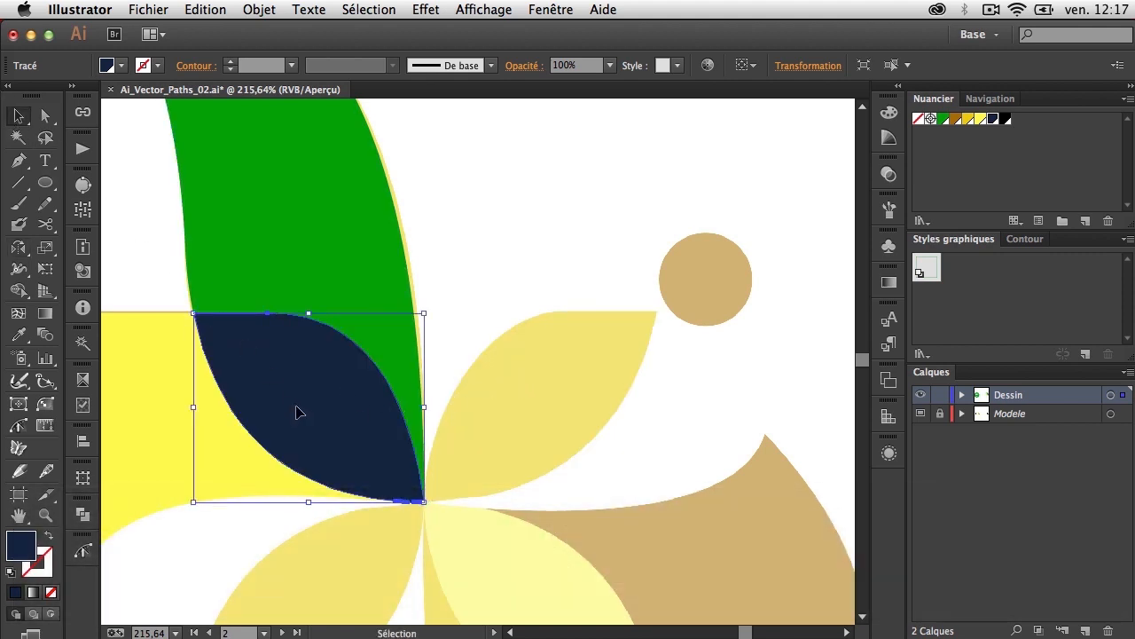
key("alt")
left_click_drag(299, 410, 549, 401)
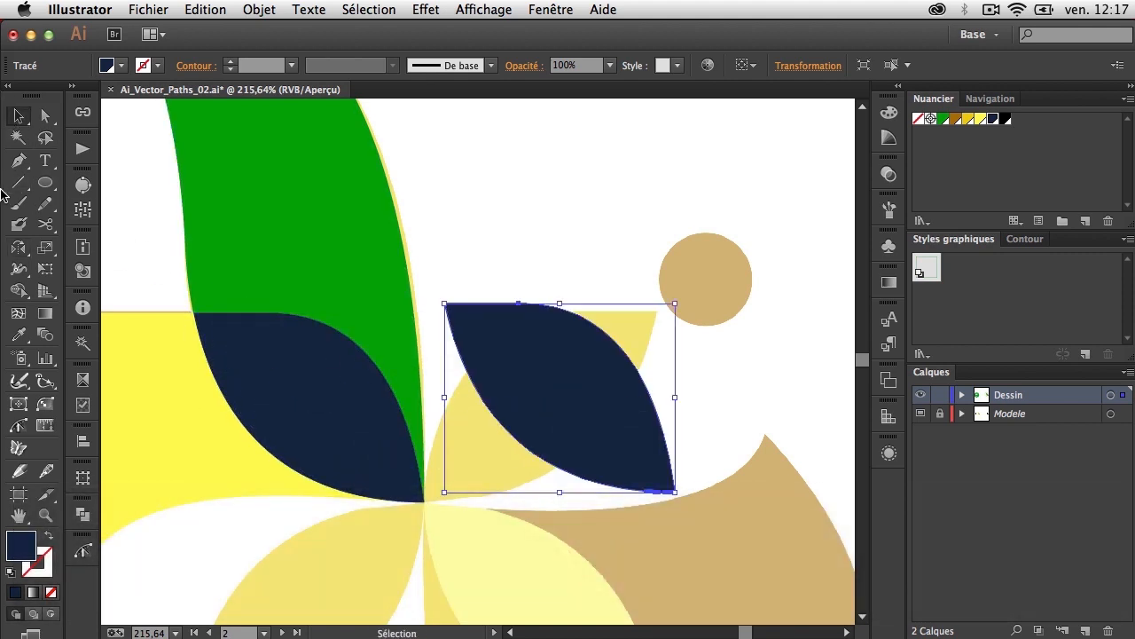
key("BackSpace")
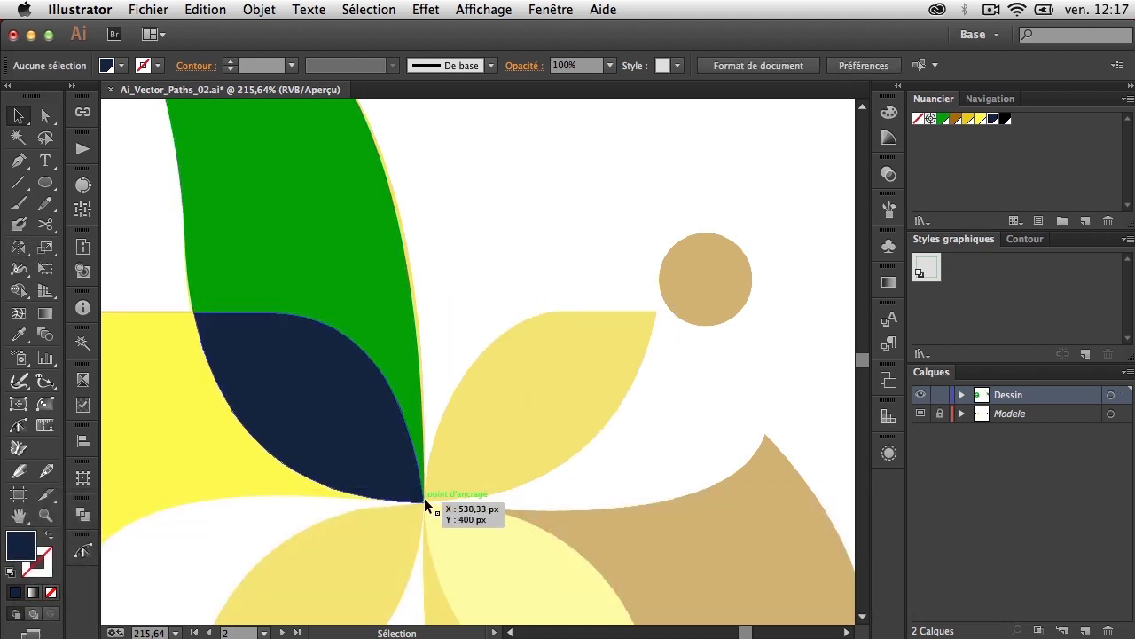
left_click(18, 249)
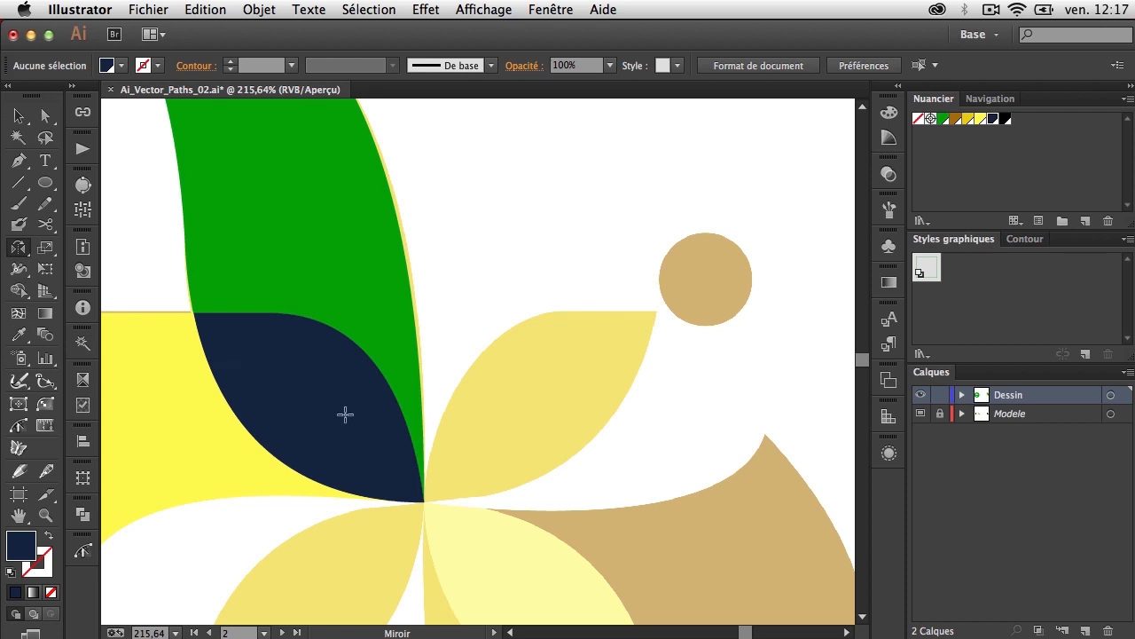
key("alt")
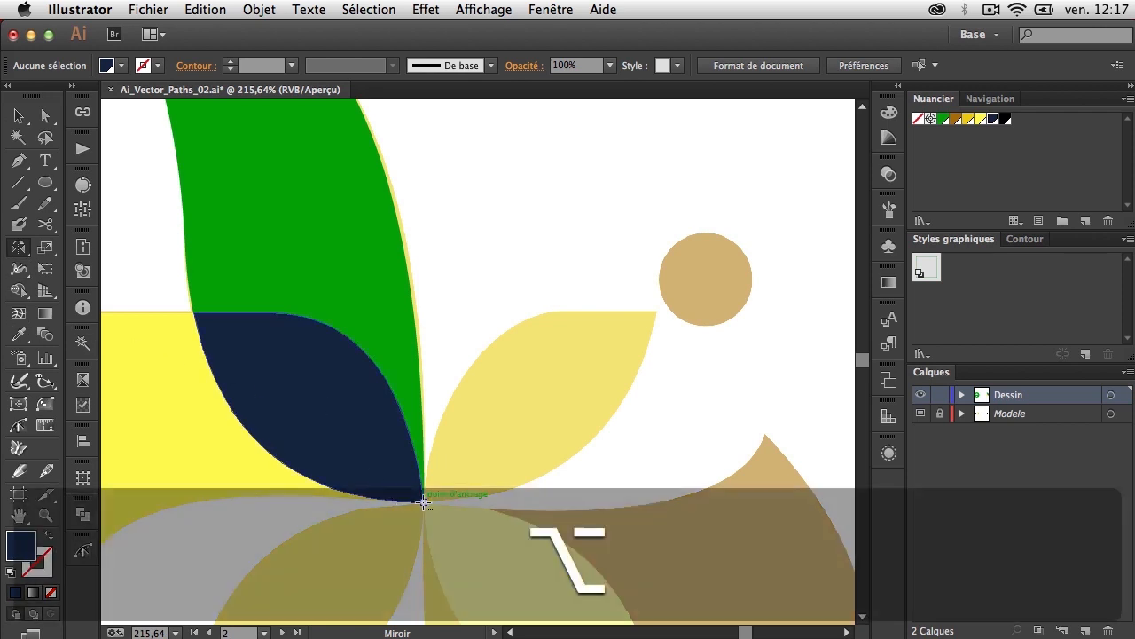
left_click(423, 502, "alt")
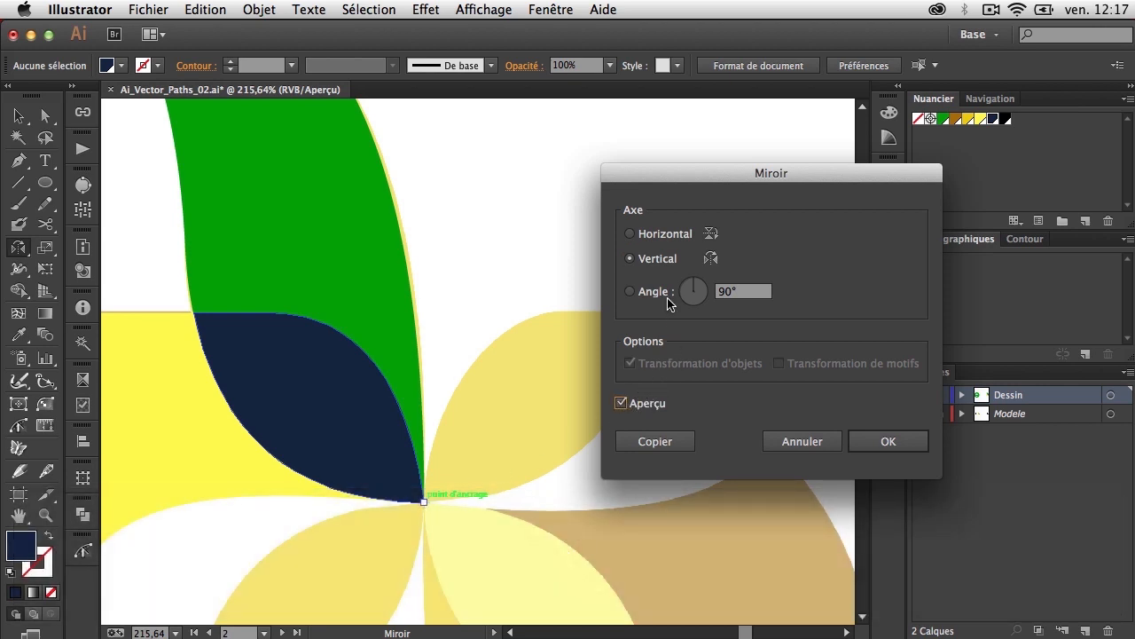
key("Escape")
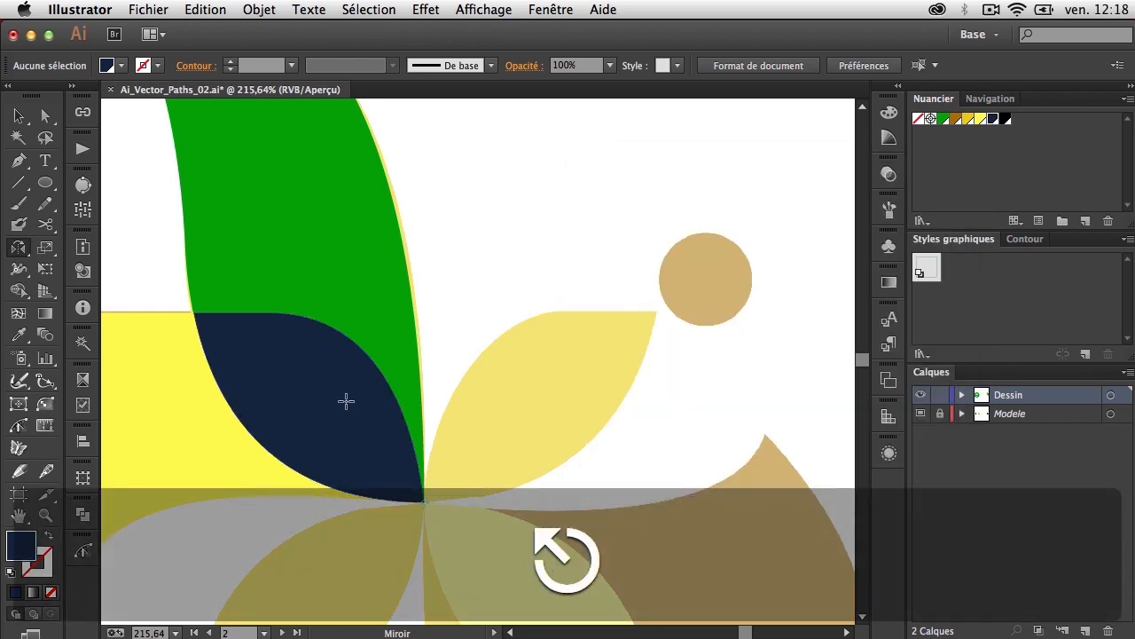